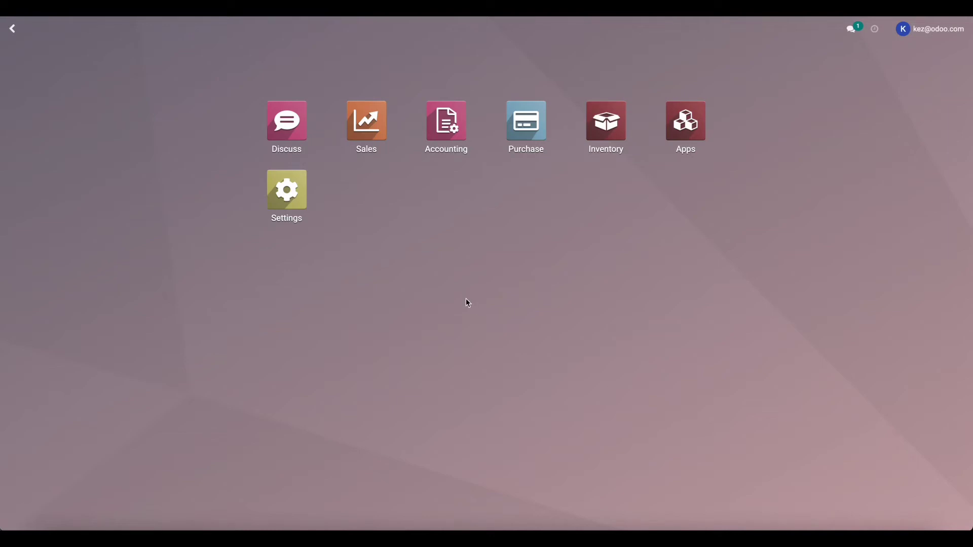
Launch Accounting and open the Test Customer record under Customers > Customers.
click(453, 144)
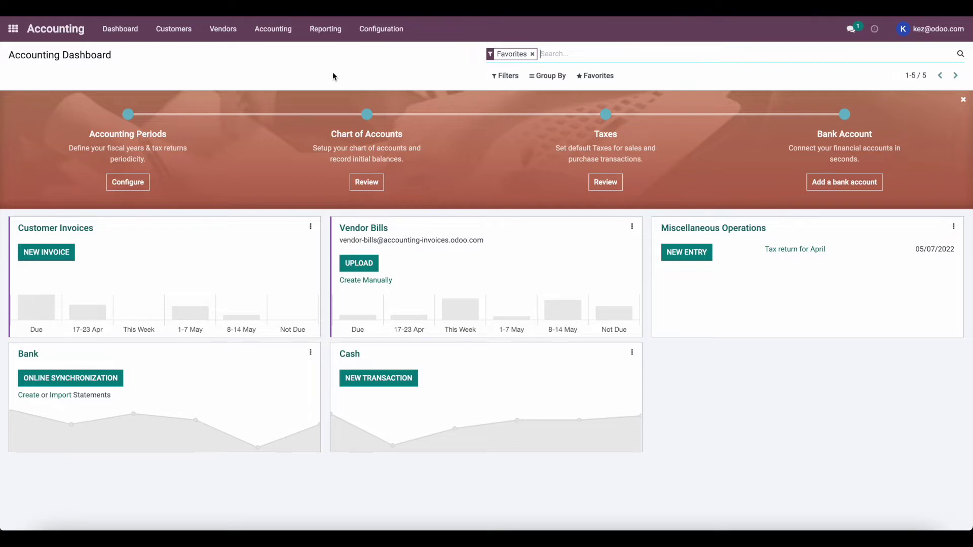
click(174, 29)
click(191, 125)
click(191, 127)
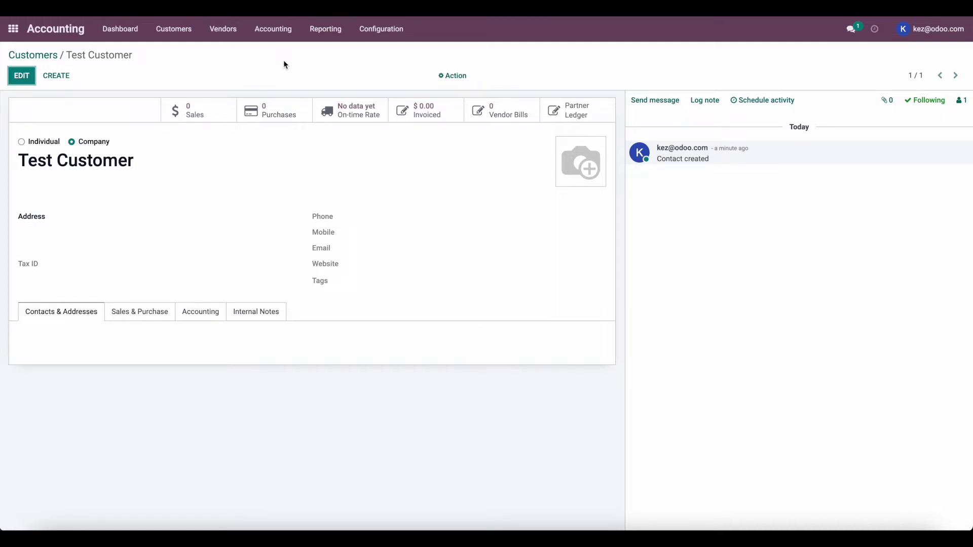
Create and save a Bank-type journal named Temp Bank with short code TEMP.
click(187, 28)
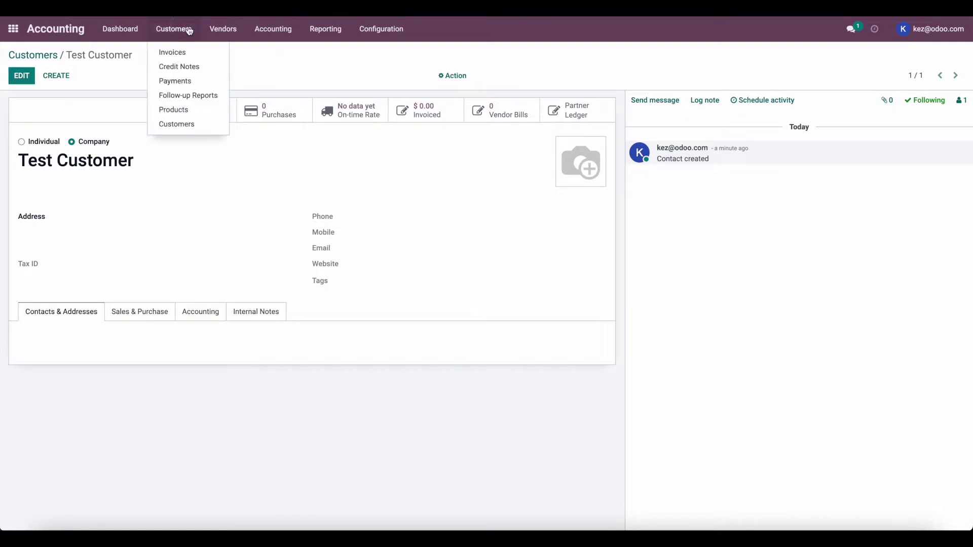
click(355, 67)
click(375, 31)
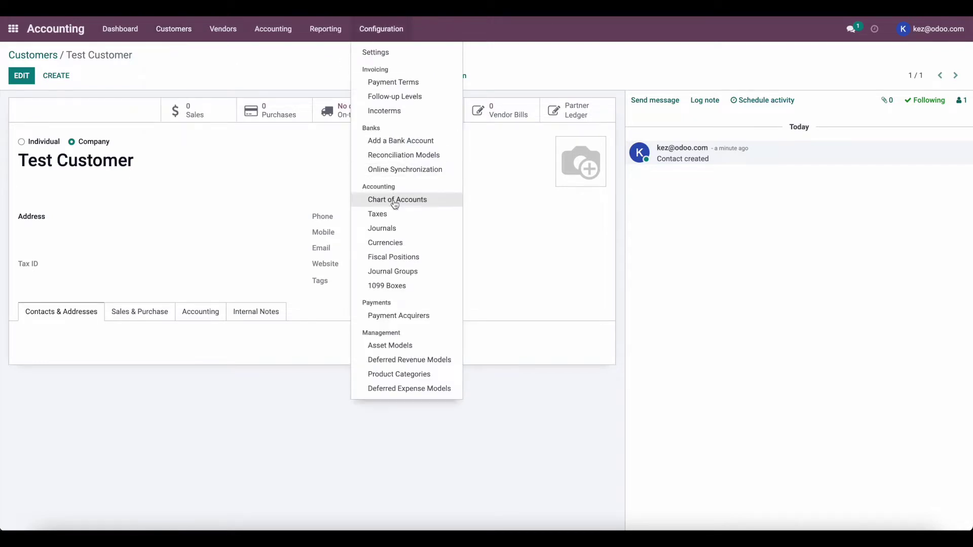
click(396, 236)
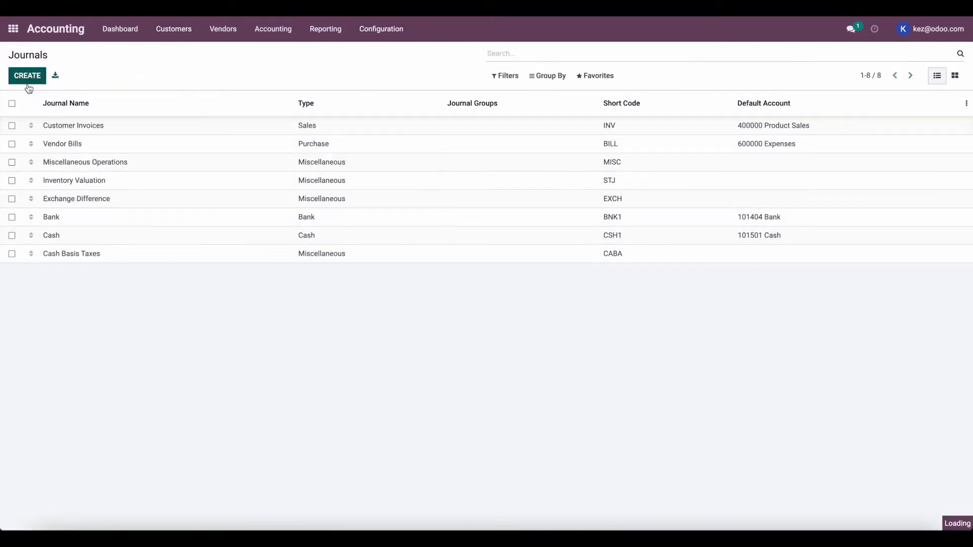
click(28, 76)
text(Temp Bank)
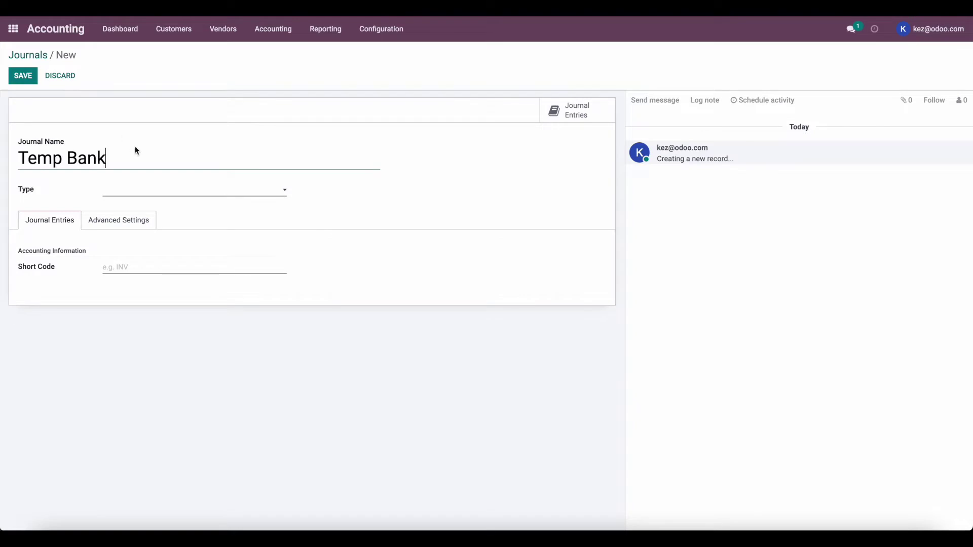
click(144, 194)
click(147, 228)
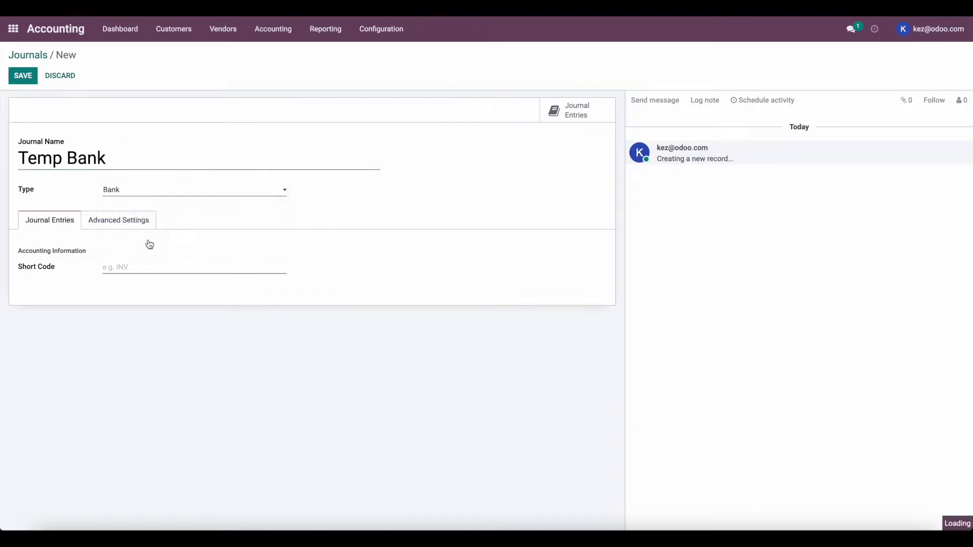
click(152, 329)
text(TEMP)
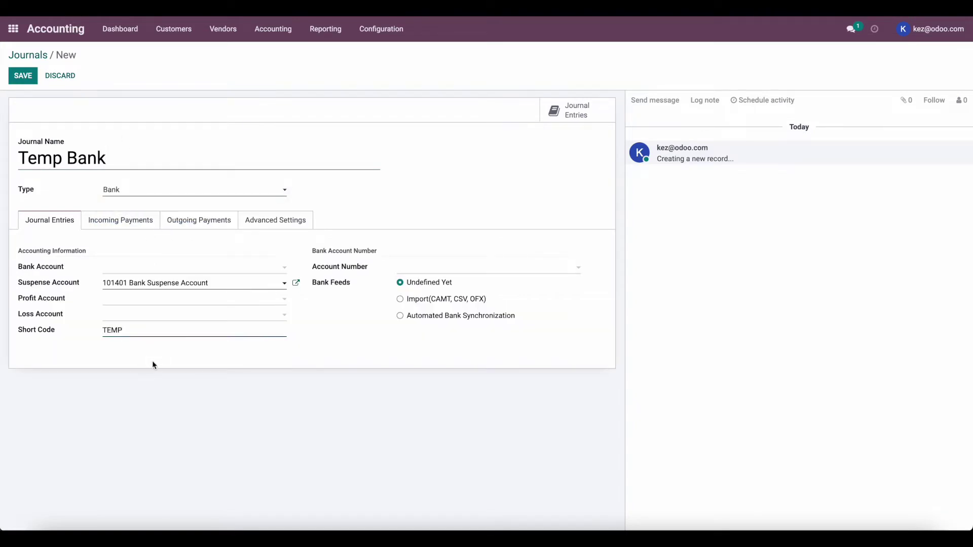
click(24, 75)
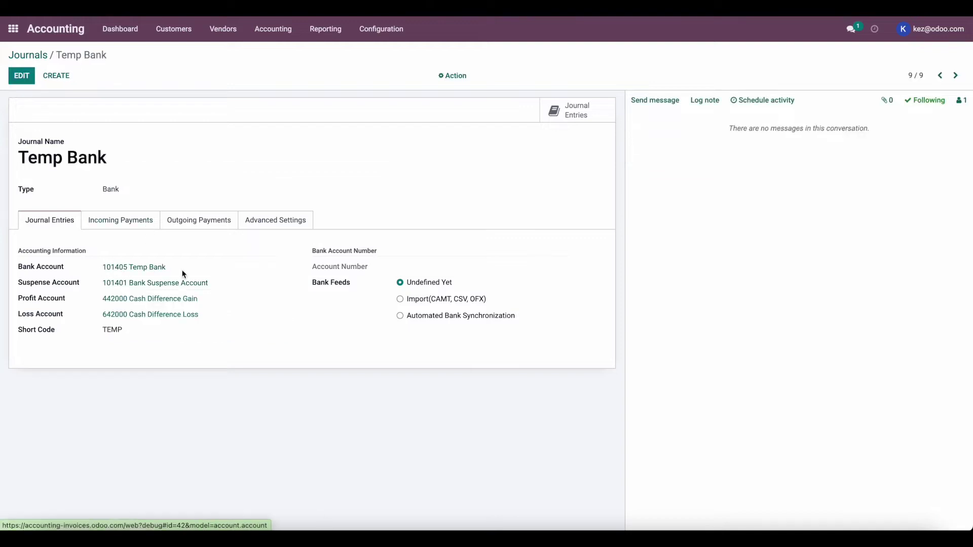
Set the Manual incoming payment's Outstanding Receipts account to 101405 Temp Bank.
drag(183, 274, 98, 268)
click(22, 76)
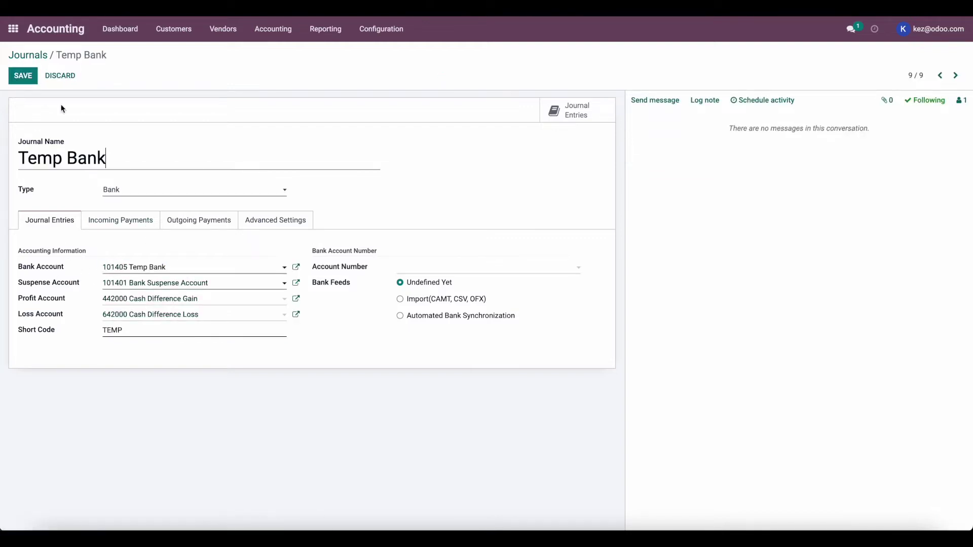
click(139, 224)
click(612, 238)
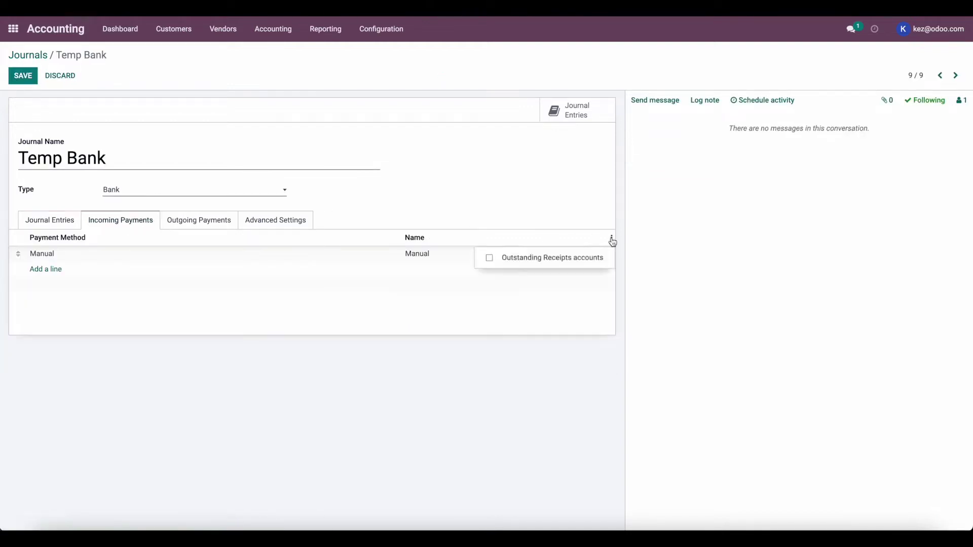
click(555, 258)
click(424, 255)
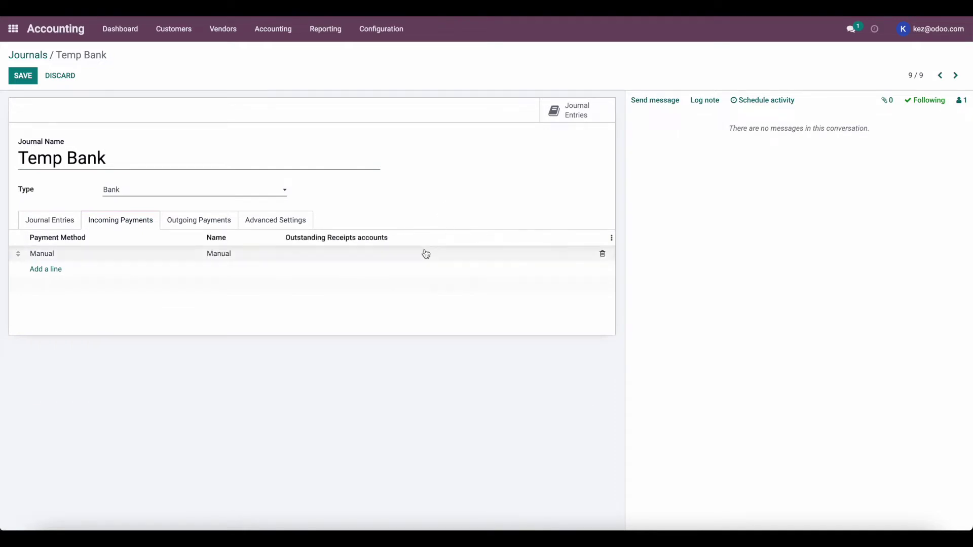
text(temp)
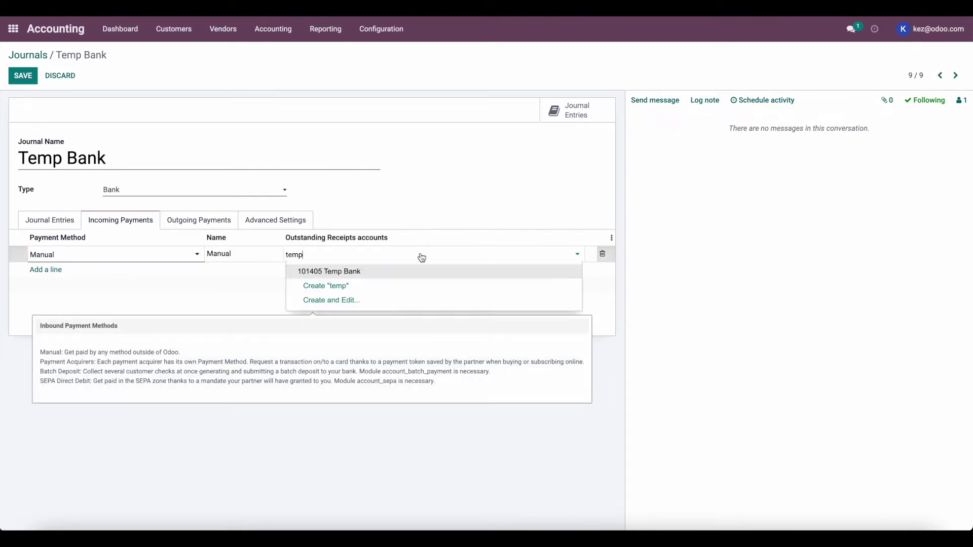
click(402, 273)
Remove Checks, set Manual outgoing Outstanding Payments to 101405 Temp Bank, and save the journal.
click(199, 220)
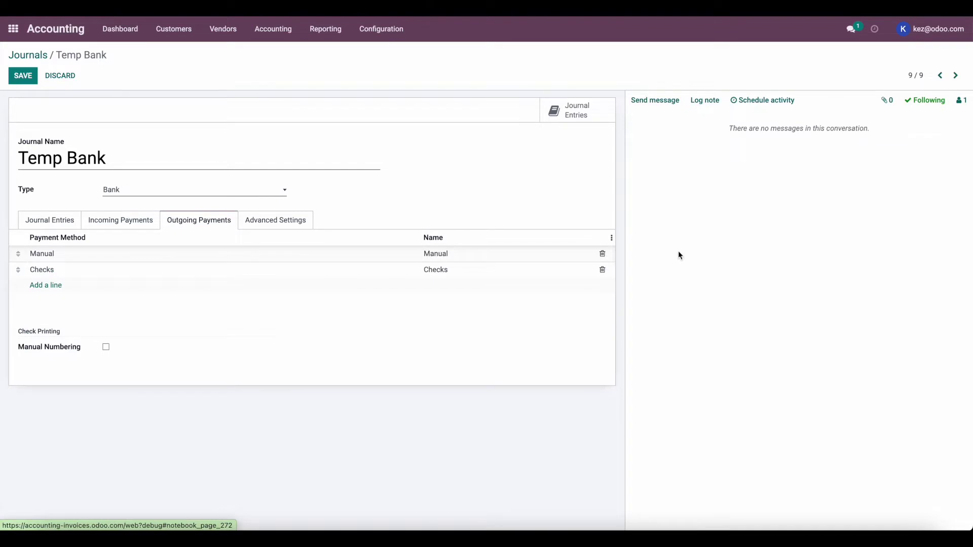
click(603, 269)
click(612, 239)
click(580, 257)
click(454, 258)
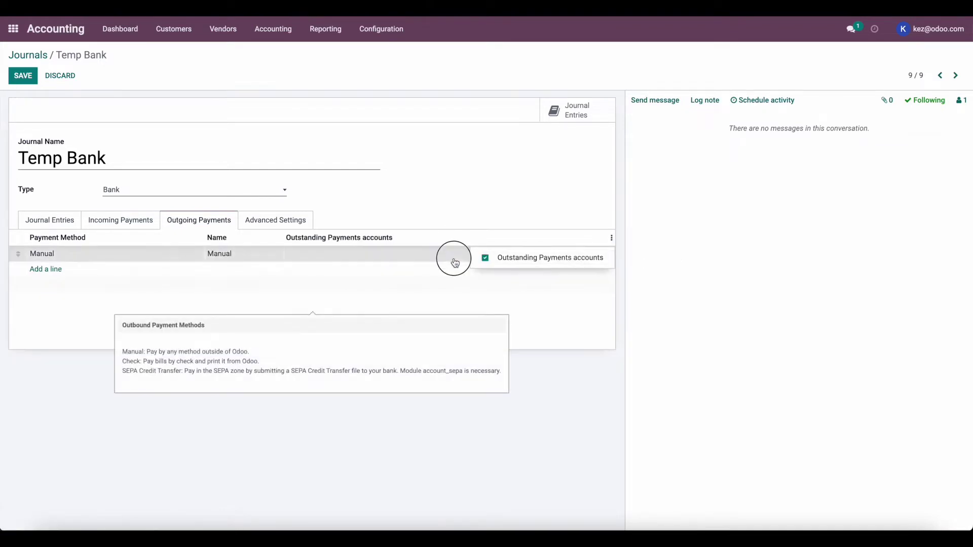
text(temp)
click(444, 272)
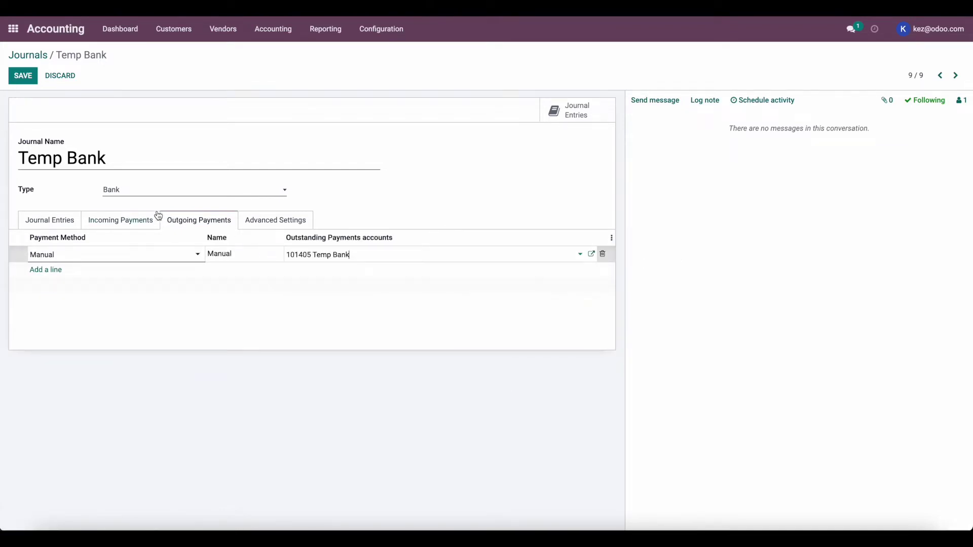
click(93, 218)
click(66, 221)
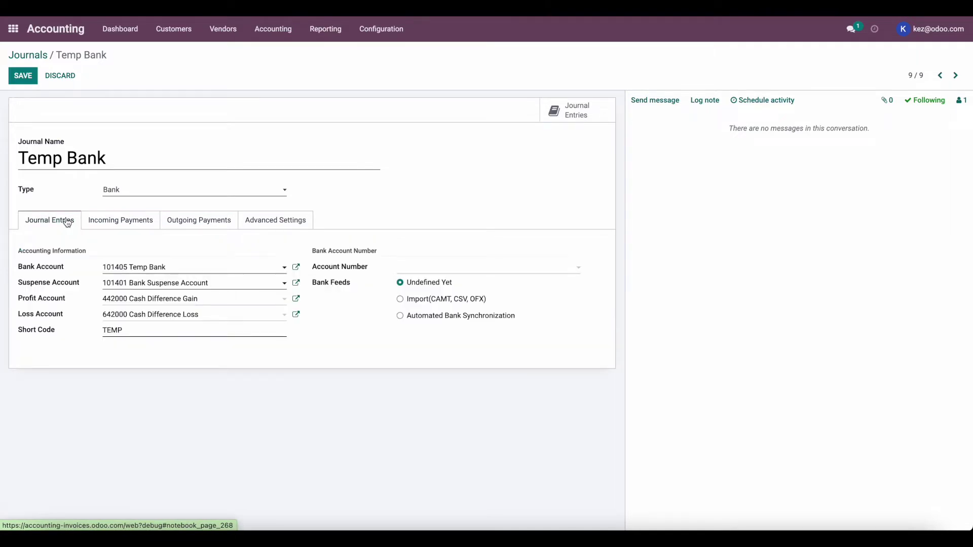
click(25, 77)
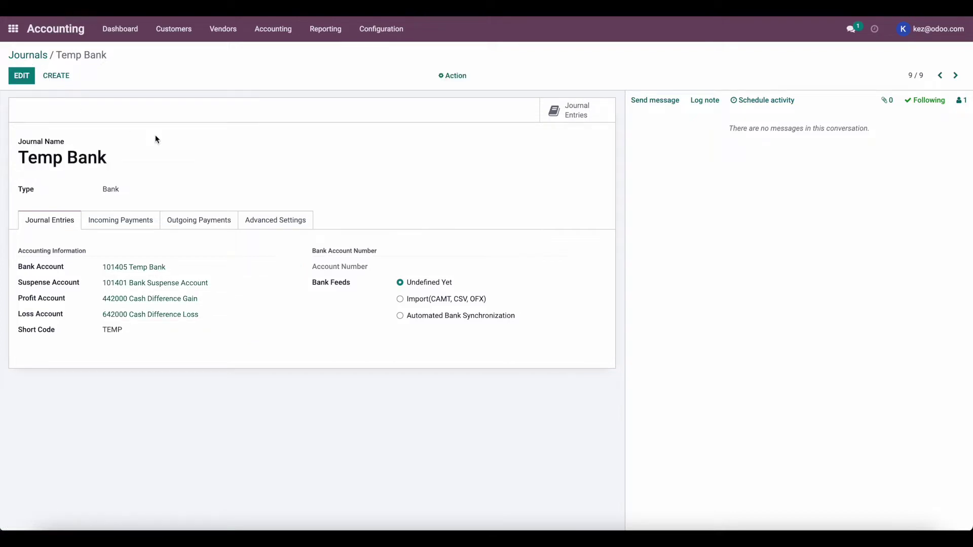
Add chart account 444444 'Temp Income' with type Income, then show the customer Invoices list.
click(377, 28)
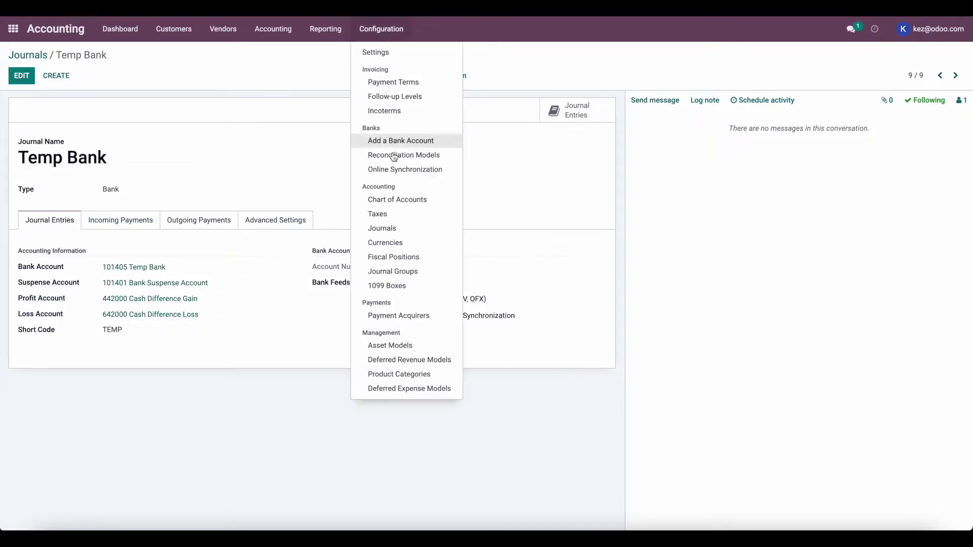
click(401, 199)
click(36, 75)
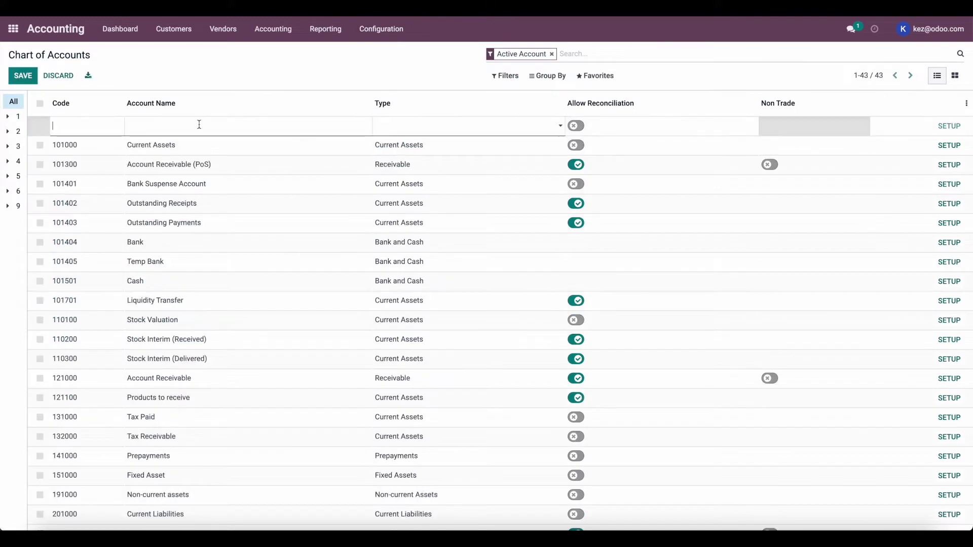
text(444444)
click(228, 129)
text(Temp )
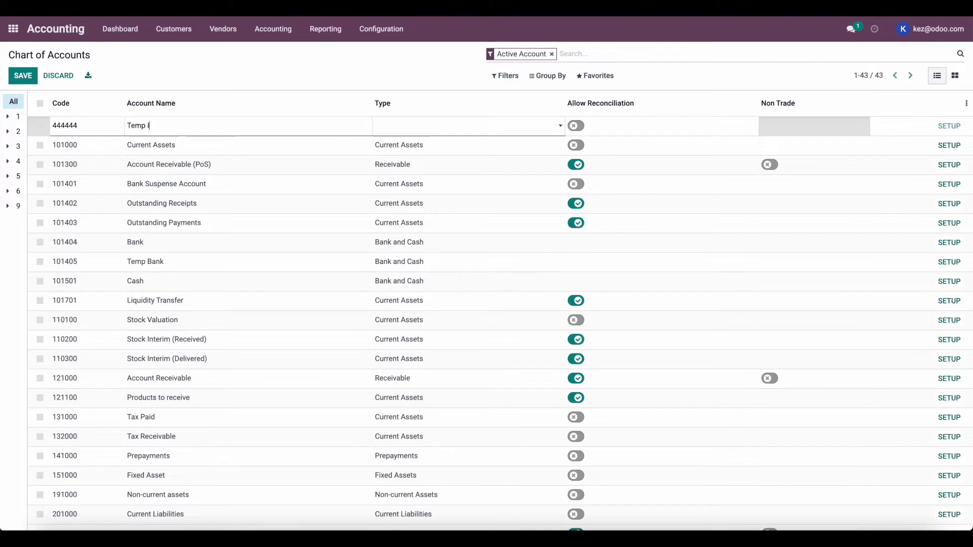
text(Income)
click(431, 128)
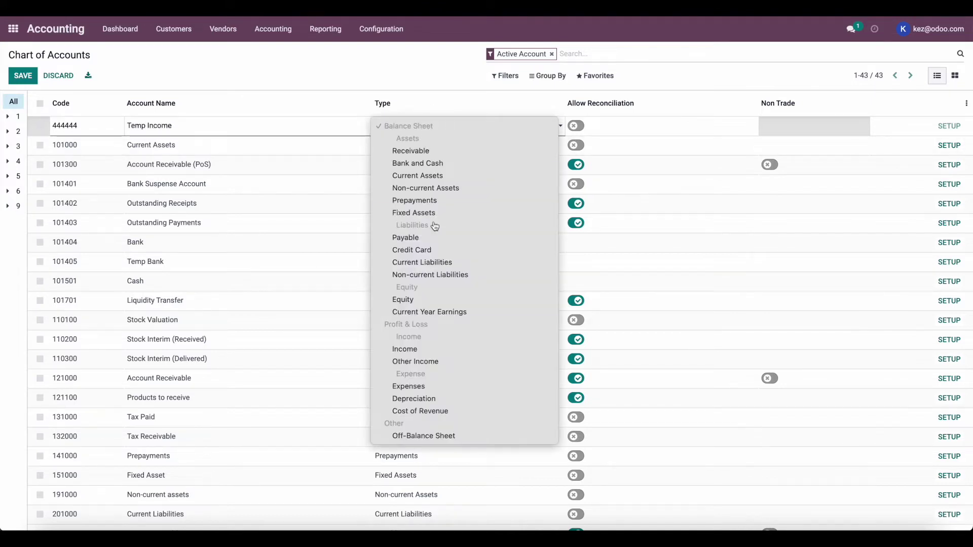
click(454, 348)
click(349, 65)
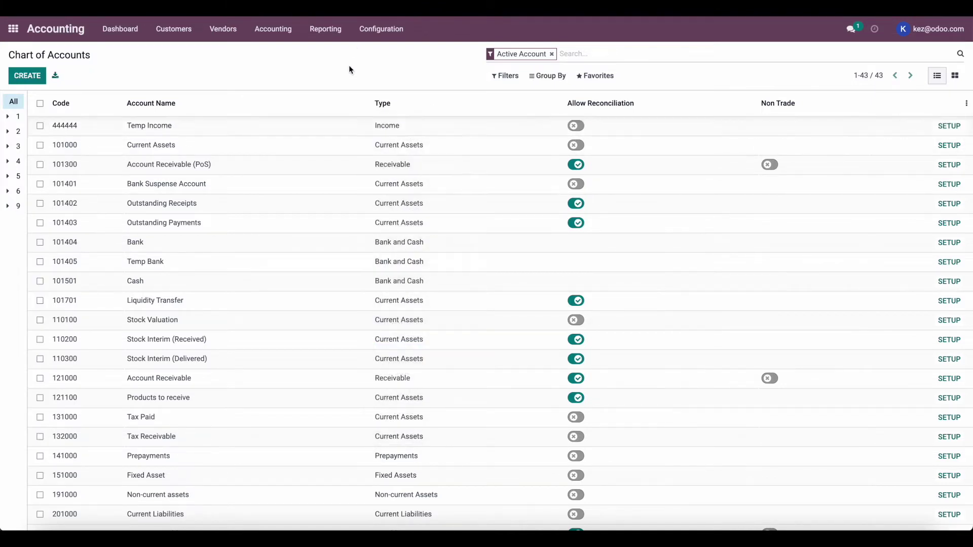
click(174, 29)
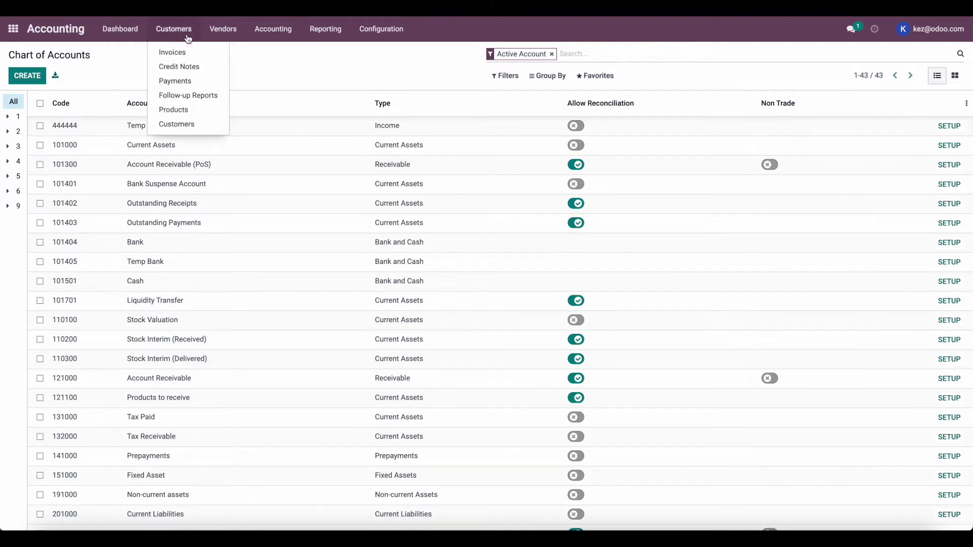
click(190, 56)
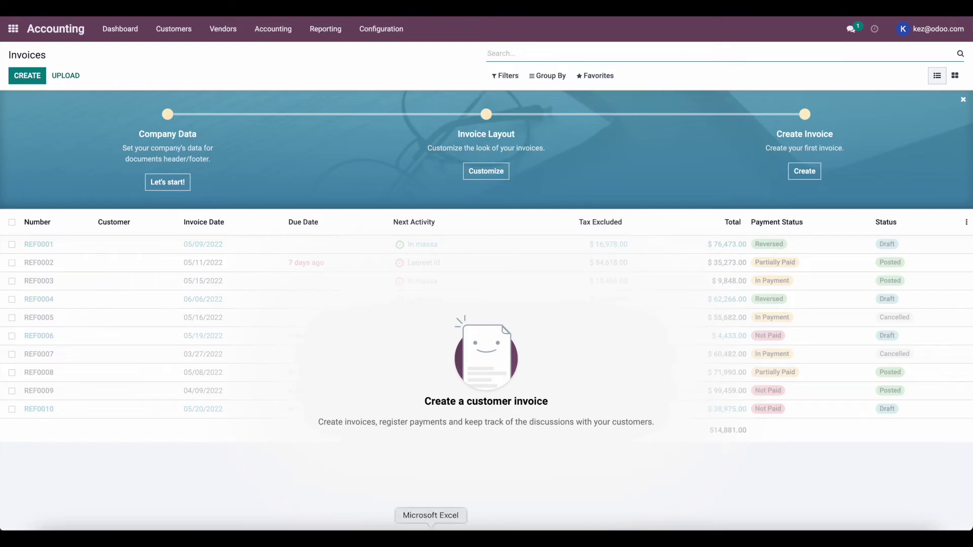
In the Open Invoices sheet, check the E9 total formula and the invoice dates in C2 and C5.
click(431, 539)
click(306, 227)
click(265, 194)
click(300, 203)
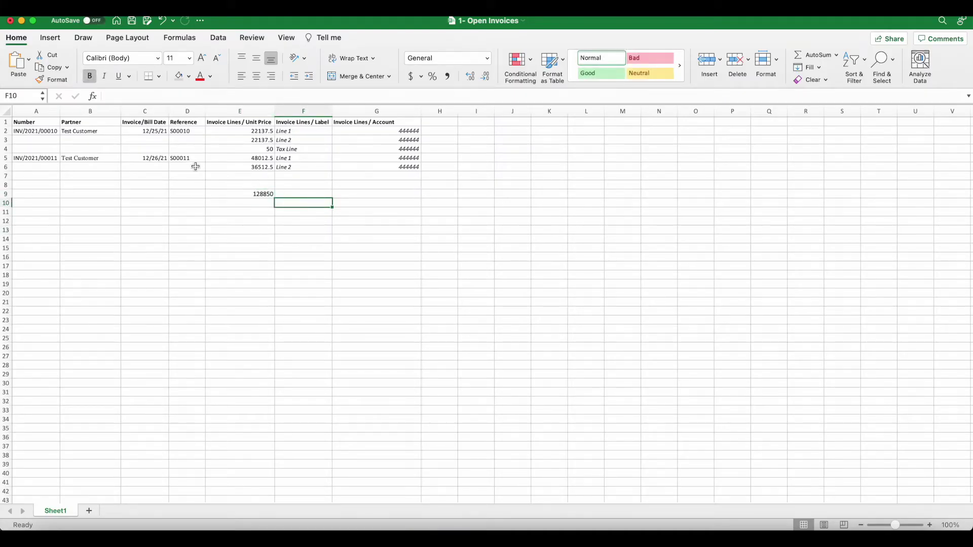
click(162, 132)
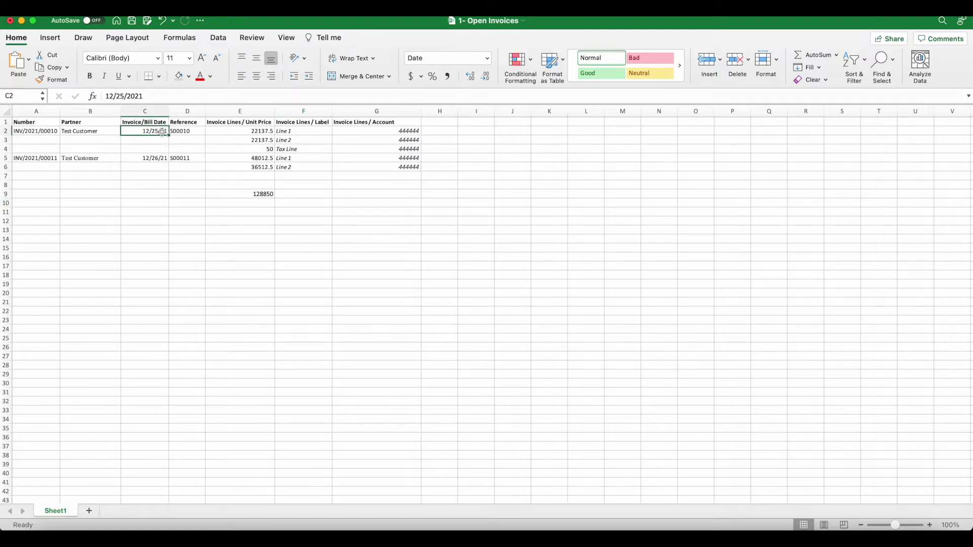
click(162, 157)
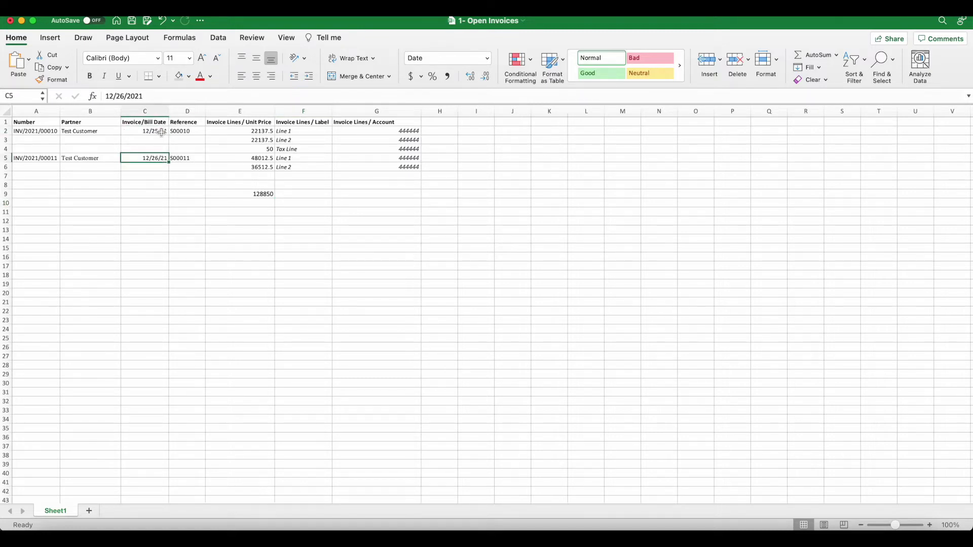
click(161, 132)
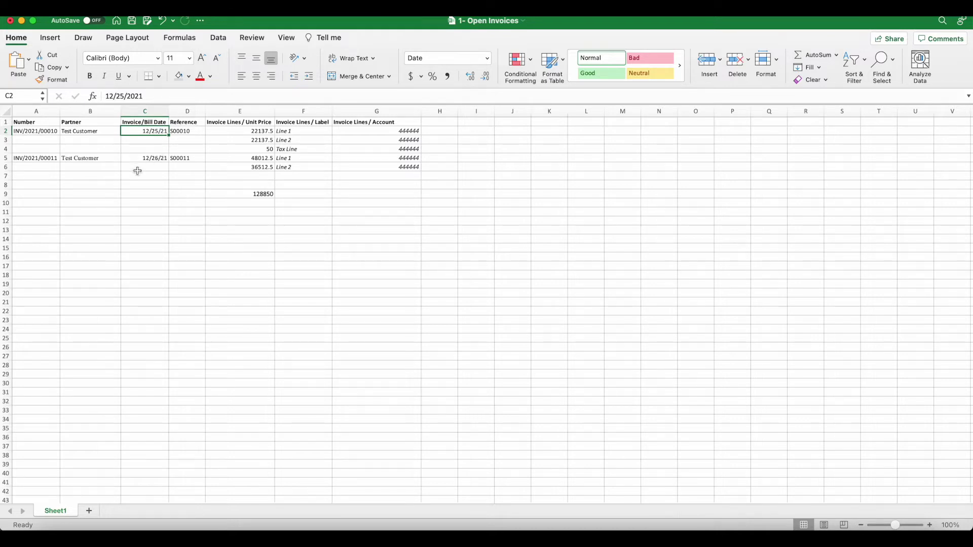
click(102, 175)
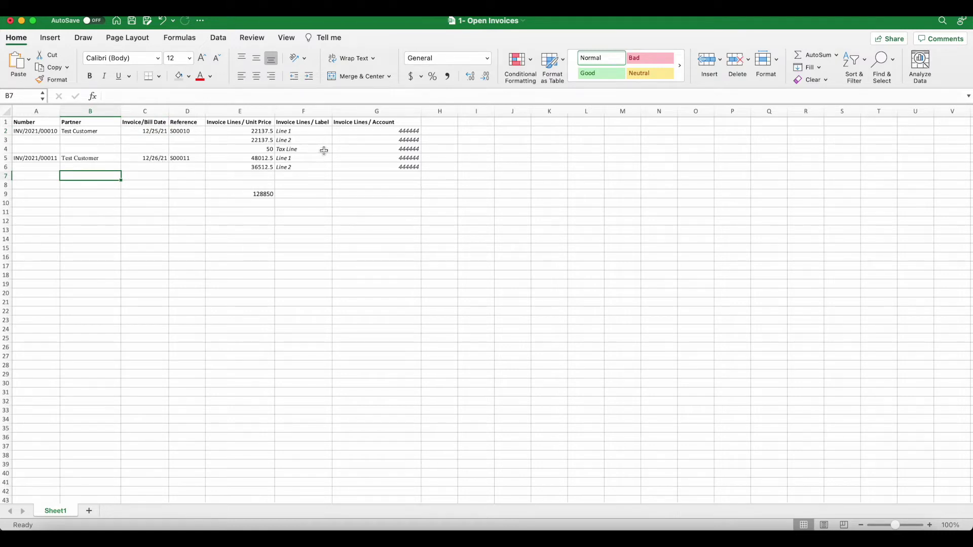
Verify every invoice line in column G (G2–G6) uses account 444444.
drag(363, 132, 361, 148)
click(363, 134)
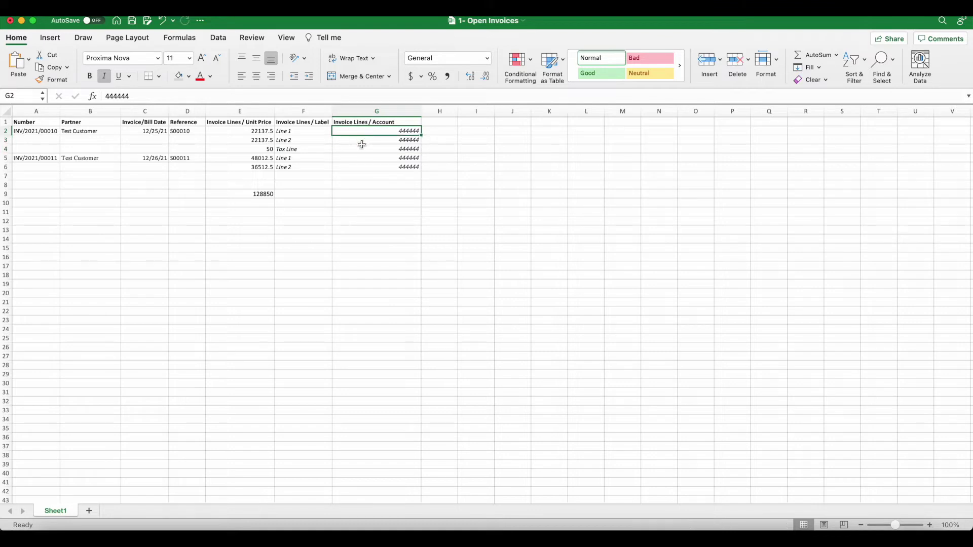
click(323, 149)
click(355, 167)
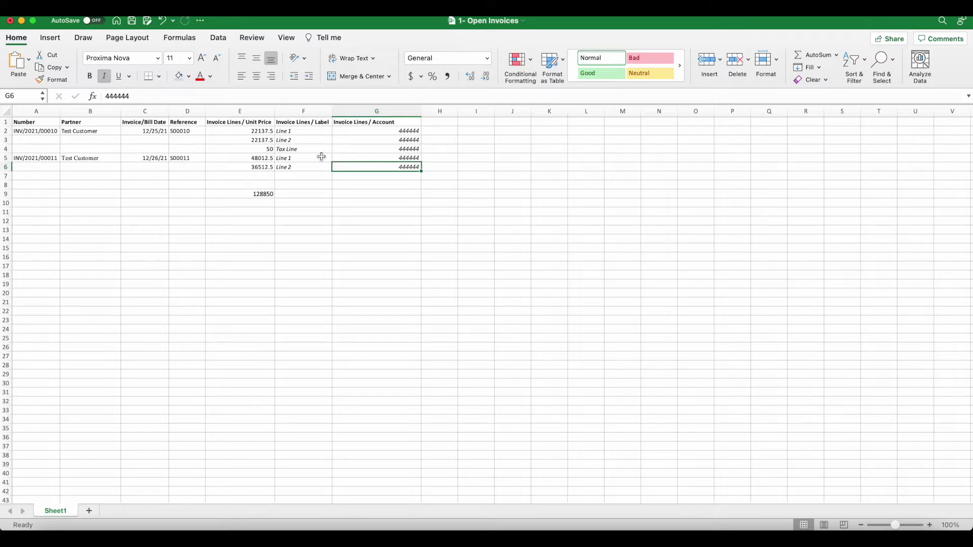
click(355, 130)
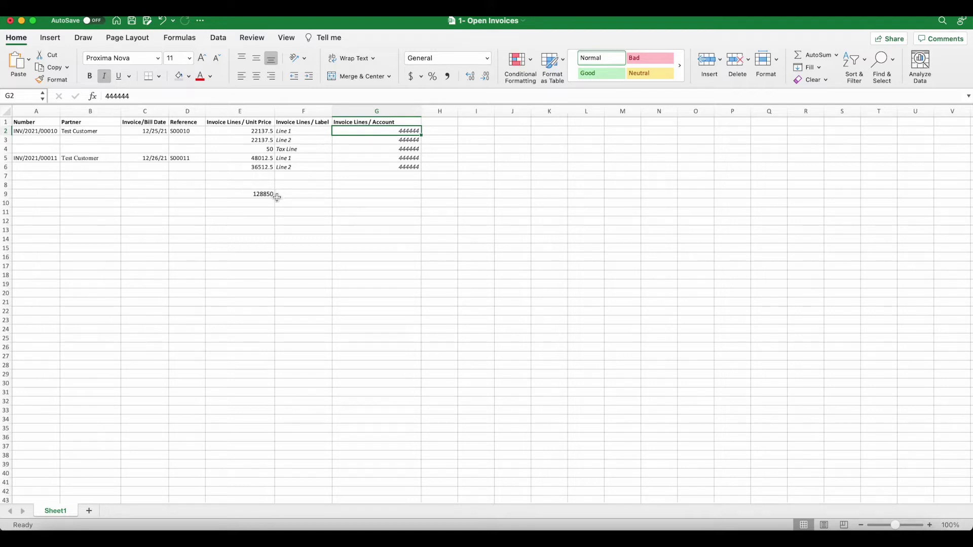
click(268, 195)
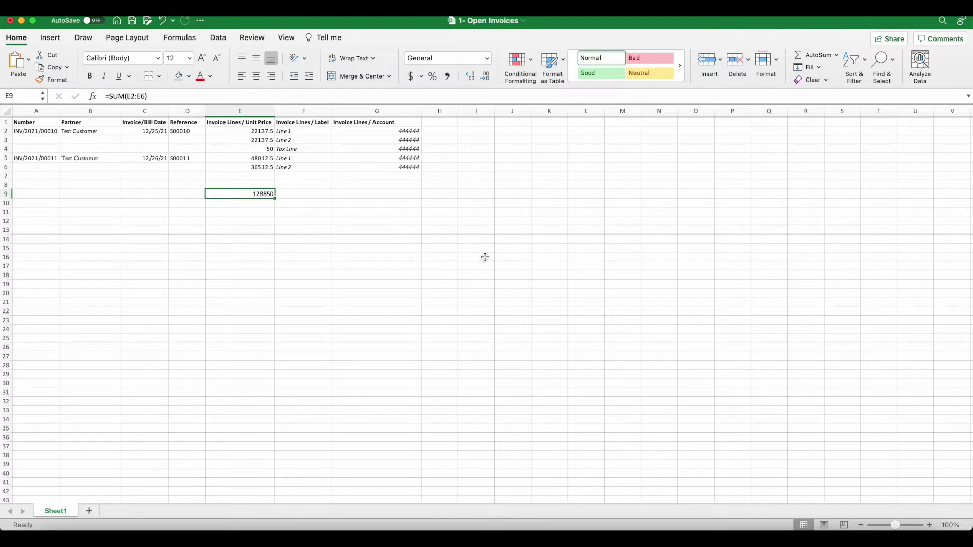
Copy the 128850 =SUM(E2:E6) total from cell E9.
click(287, 222)
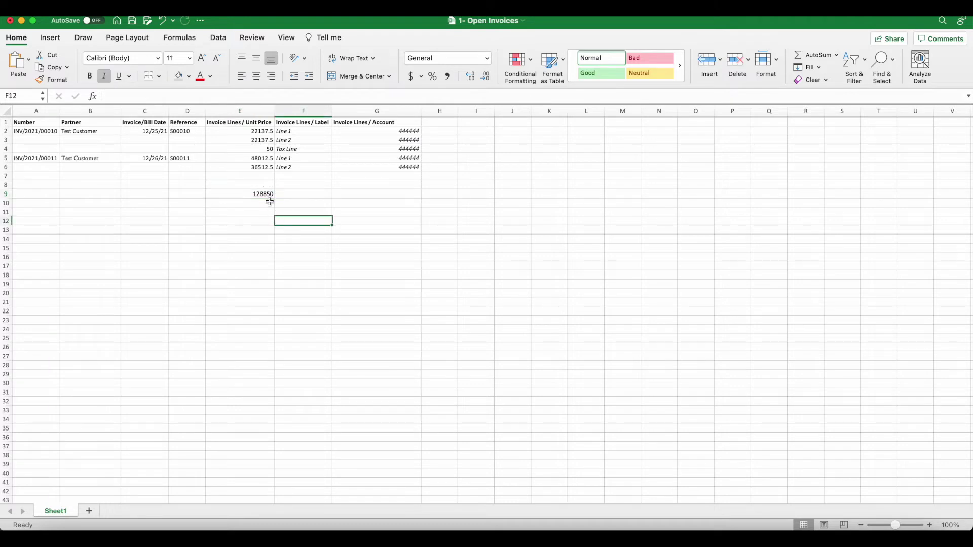
click(267, 197)
key(super+c)
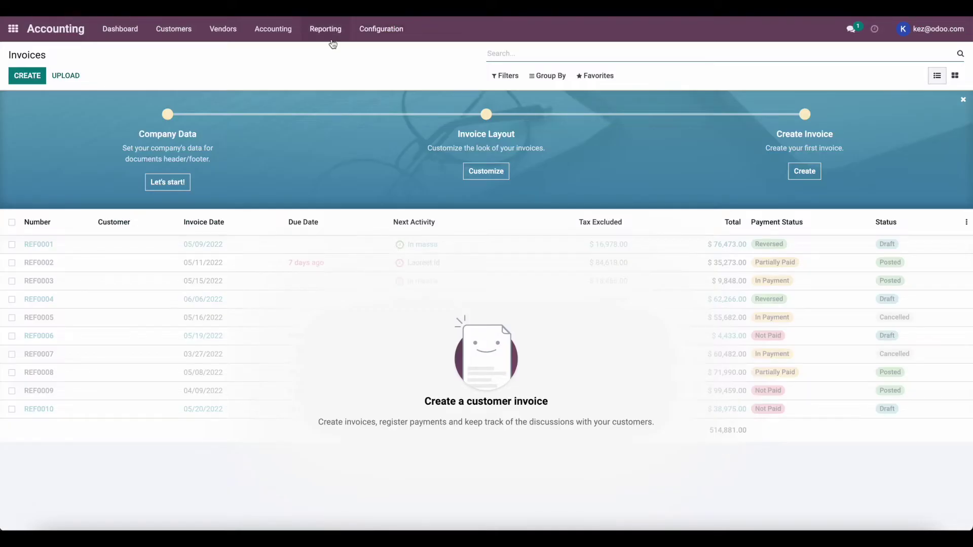
Start a new journal entry with a 128,850 debit line on 444444 Temp Income.
click(330, 38)
click(257, 34)
click(279, 65)
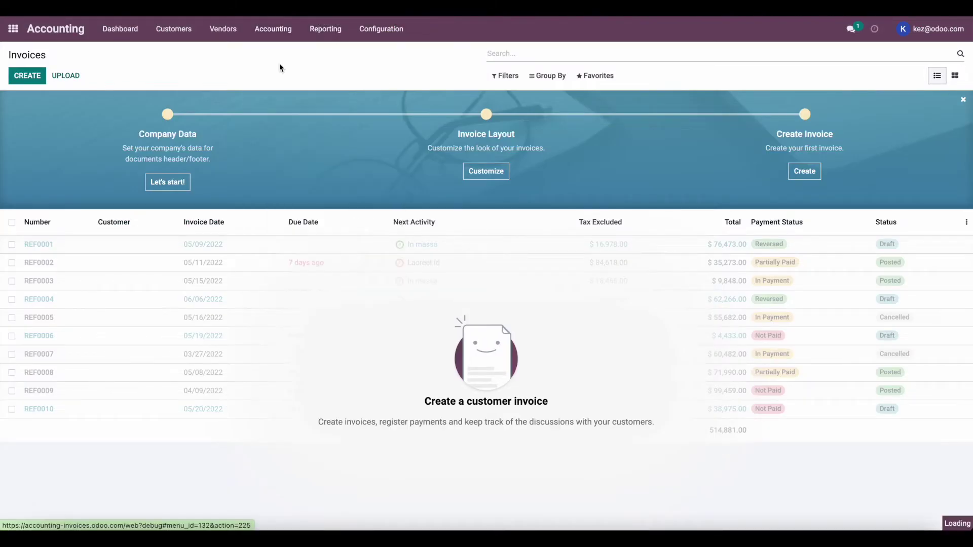
click(33, 81)
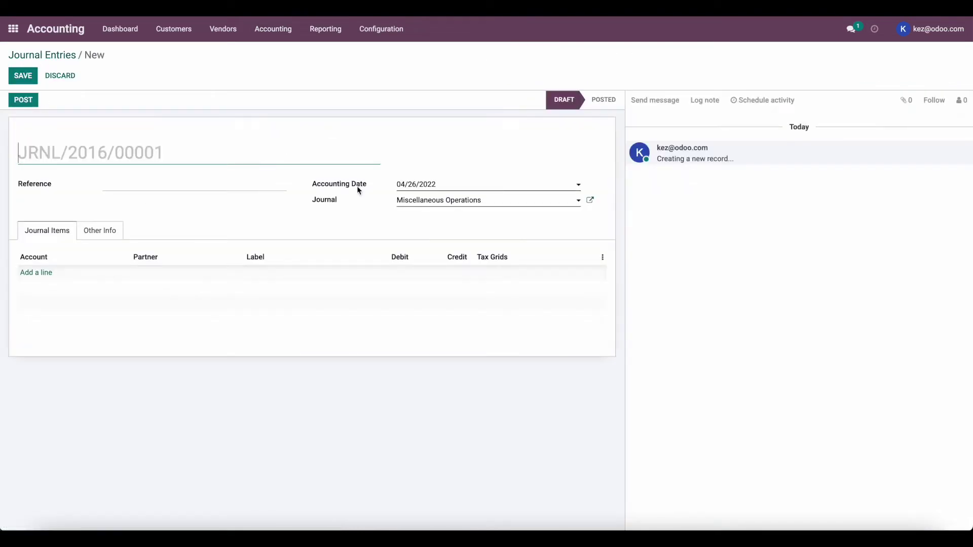
click(45, 273)
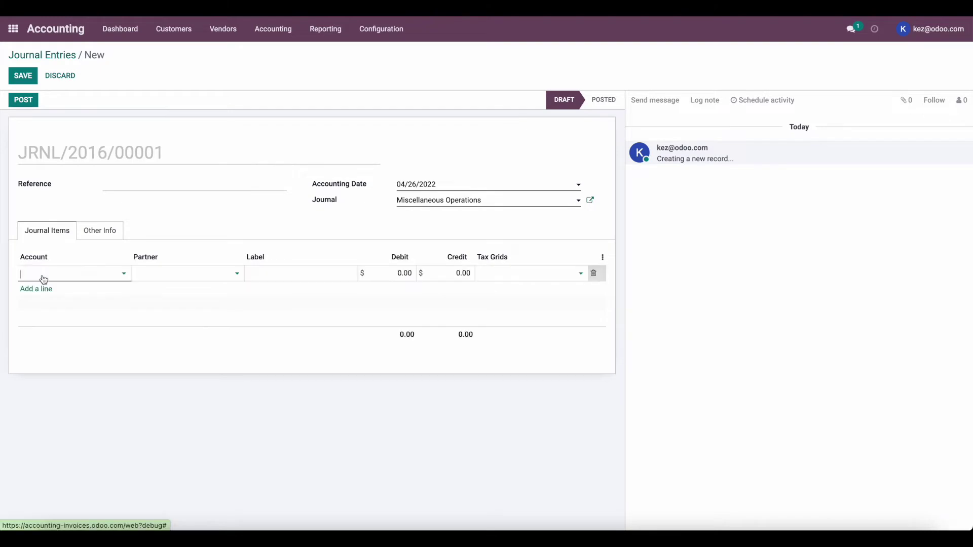
click(70, 273)
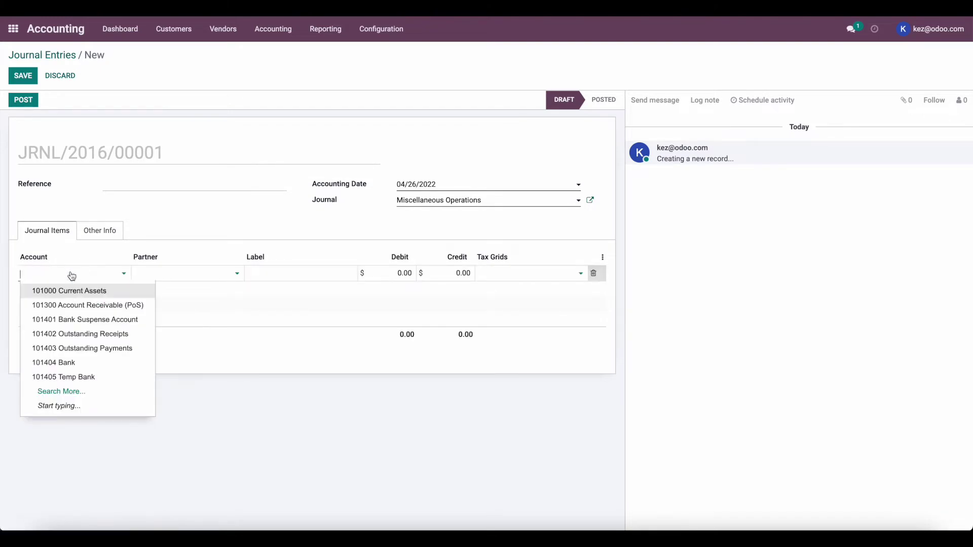
text(Income)
click(91, 291)
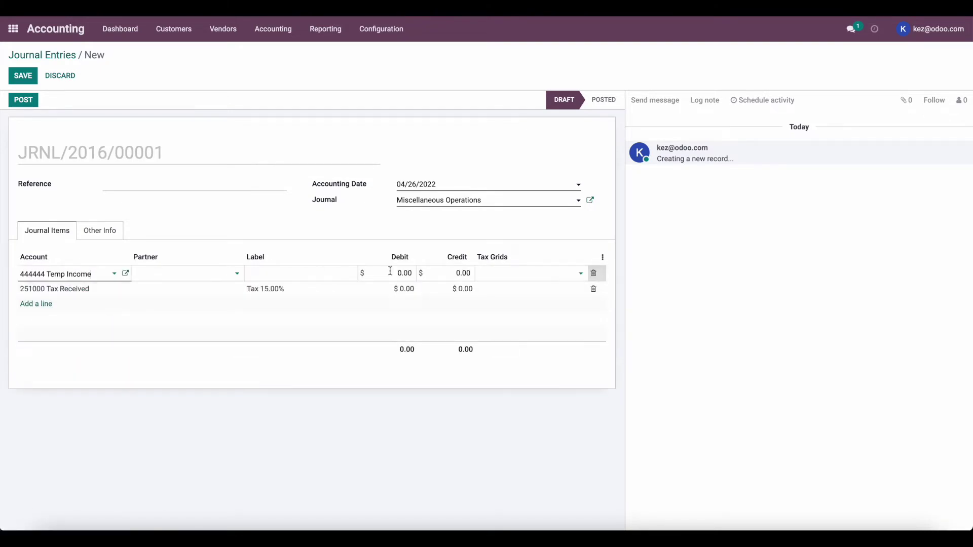
click(594, 289)
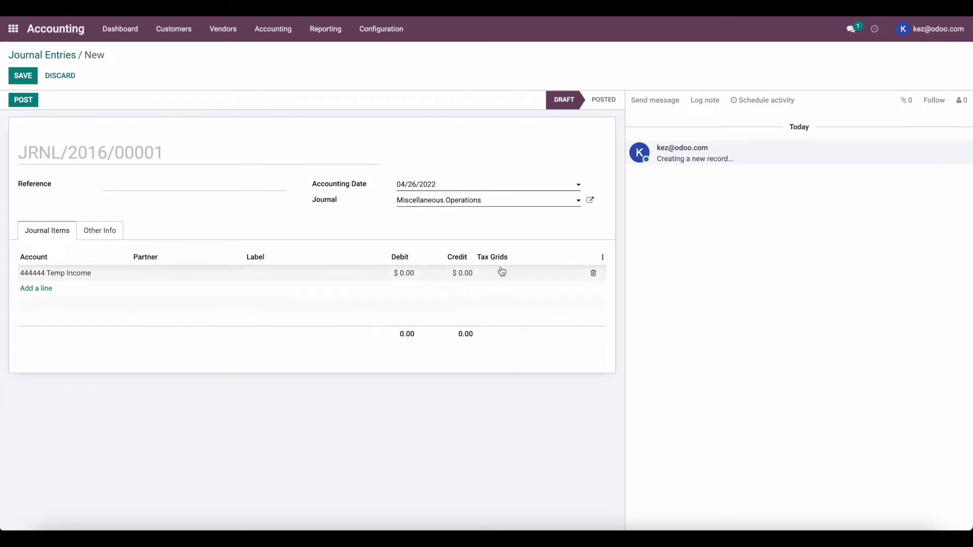
click(398, 272)
text(128850)
click(382, 227)
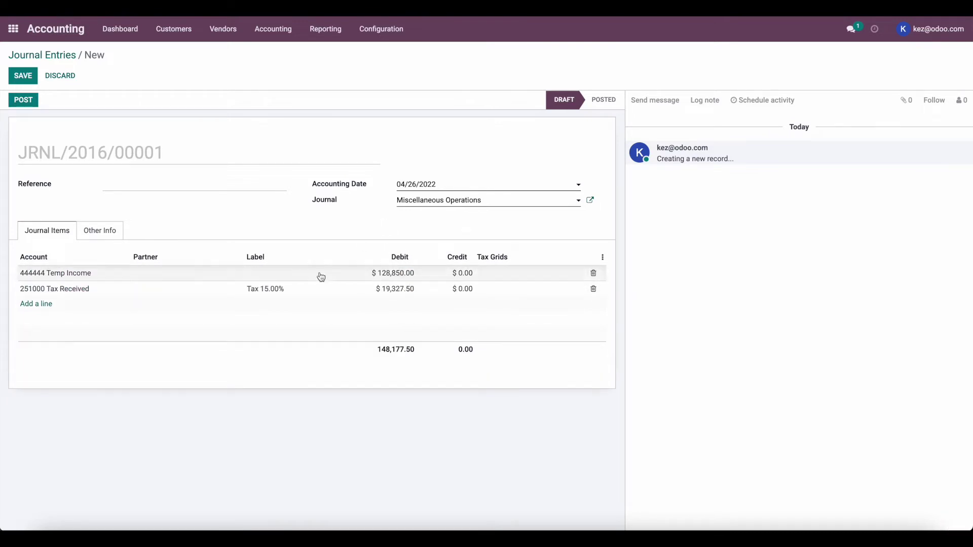
Add a 101405 Temp Bank credit line and delete the auto-added Tax Received lines.
click(594, 289)
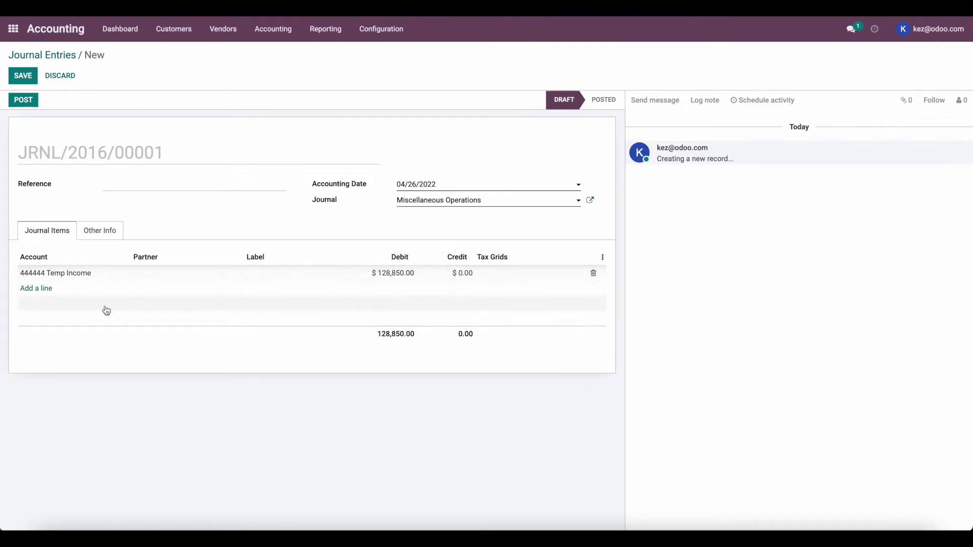
click(42, 289)
text(bank)
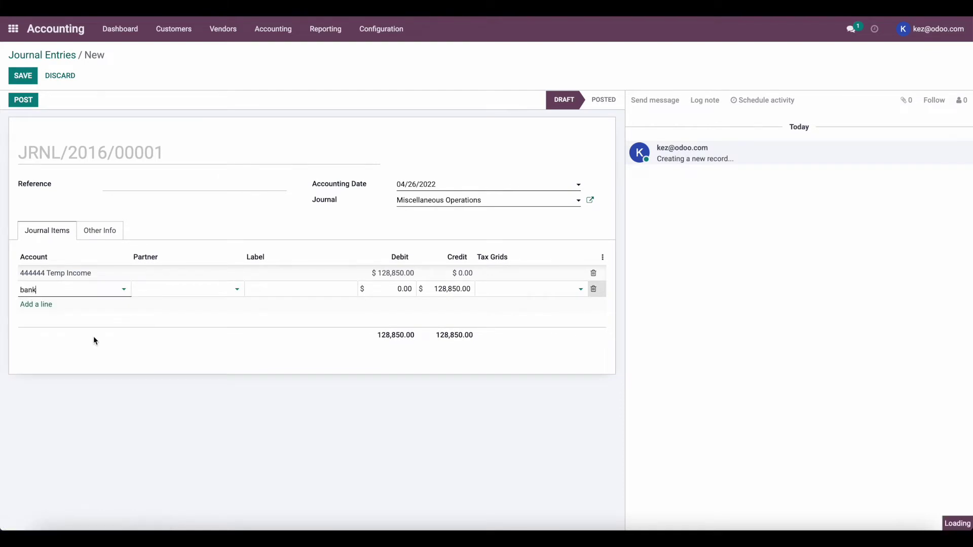
key(Return)
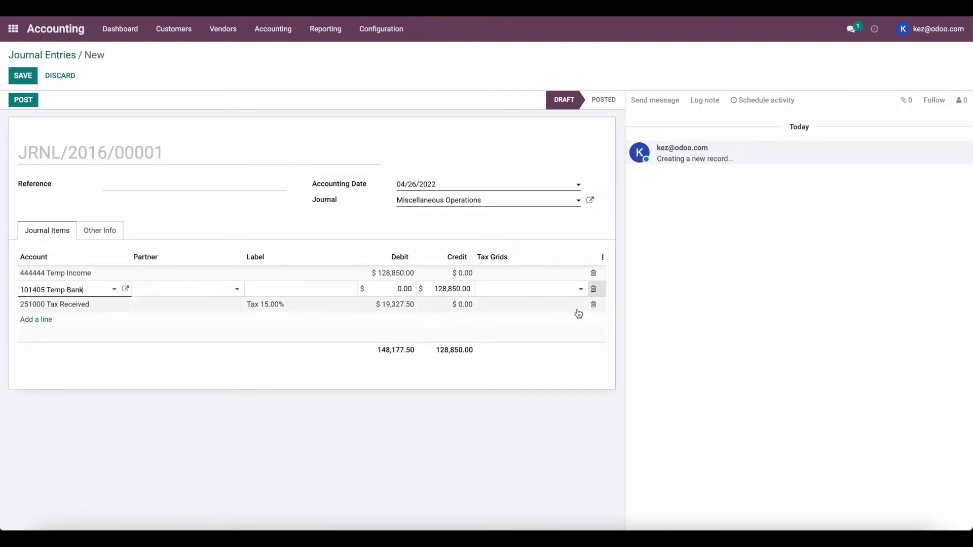
click(593, 304)
click(466, 339)
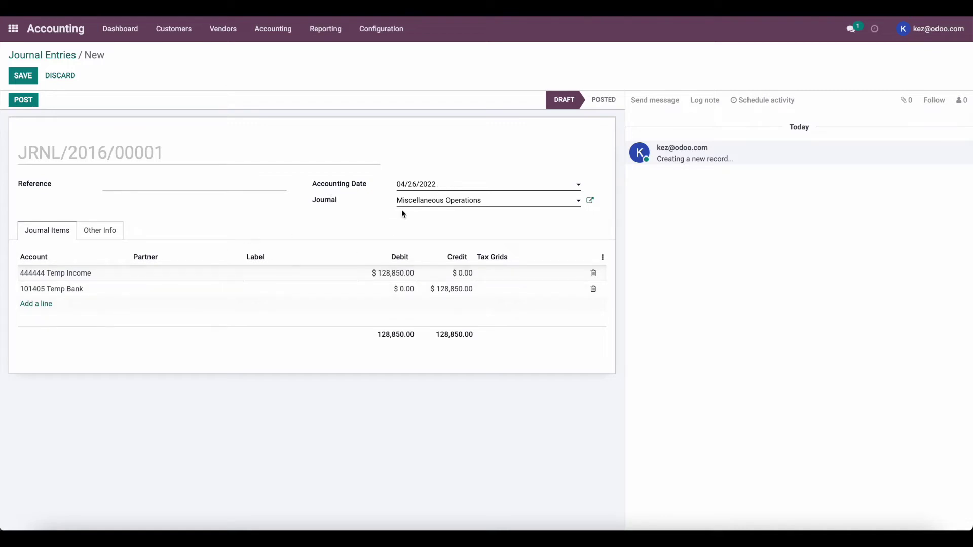
Set the accounting date to 12/31/2021, then save and post the entry.
click(419, 186)
click(407, 203)
click(407, 204)
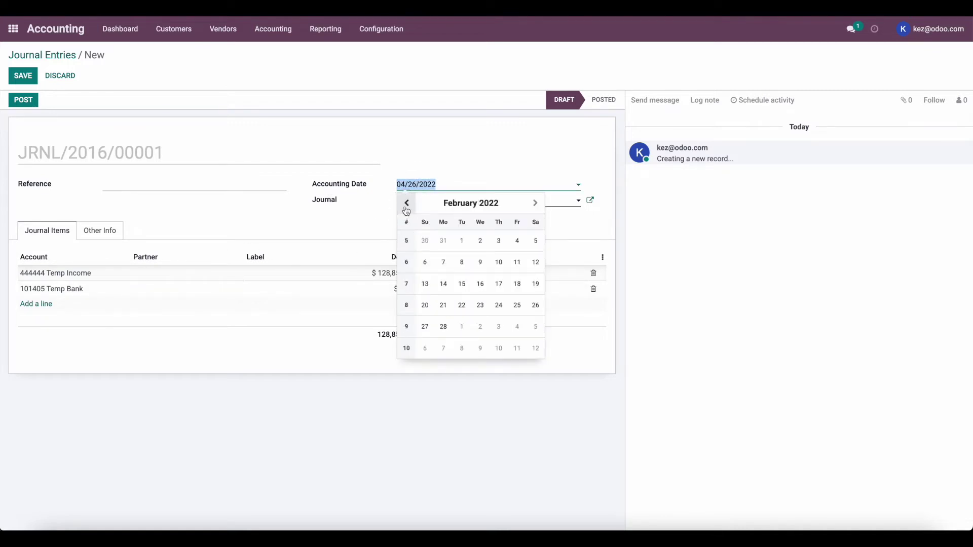
click(406, 204)
click(407, 203)
click(517, 327)
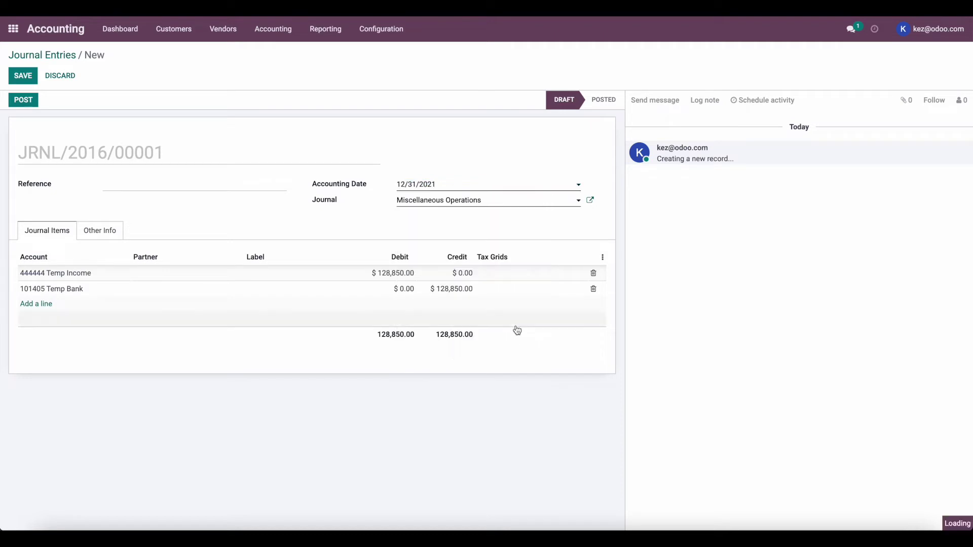
click(23, 76)
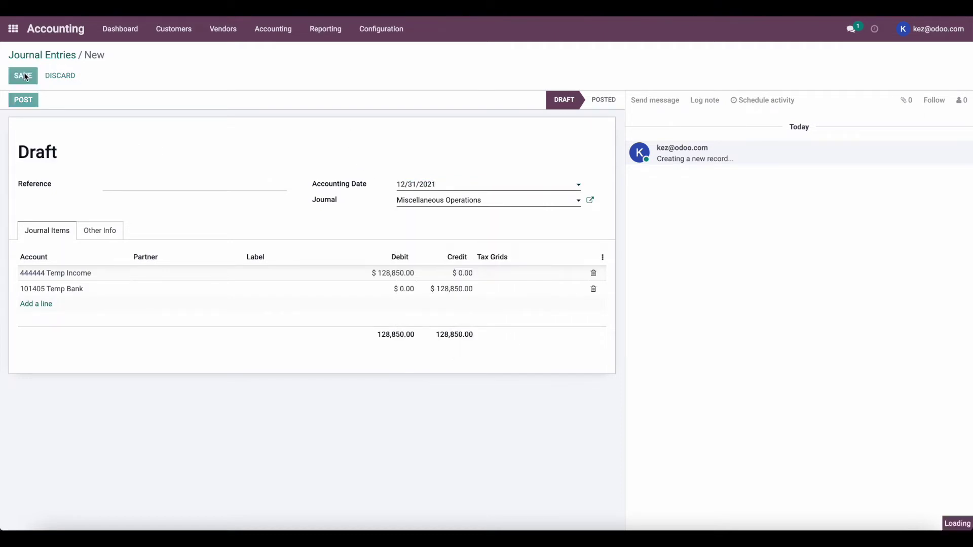
click(24, 100)
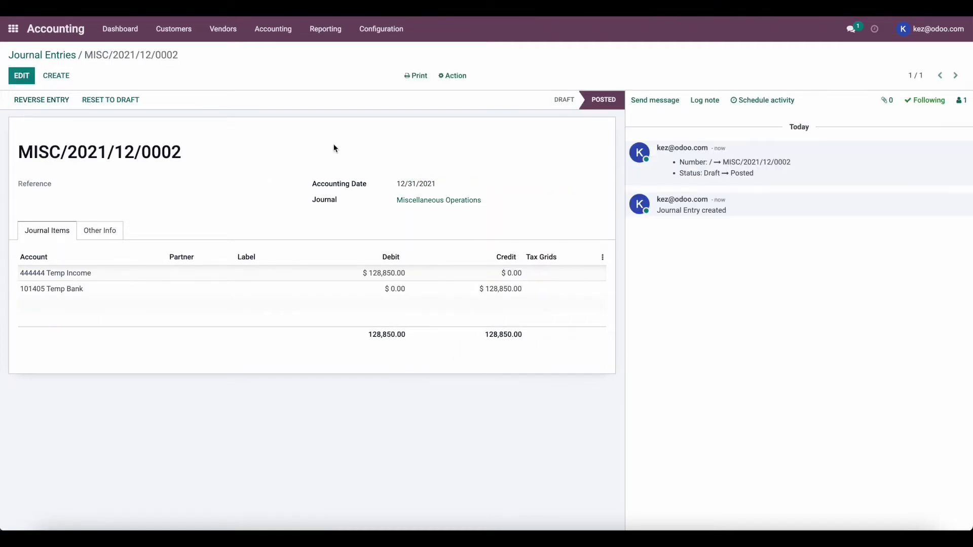
Check the Balance Sheet's -128,850.00 bank and cash total, then view it as of today.
click(325, 31)
click(327, 66)
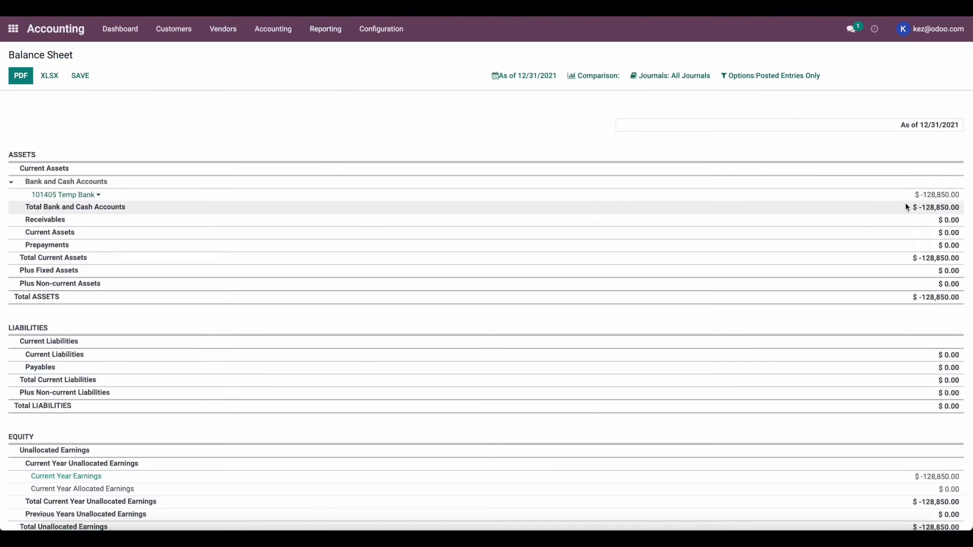
drag(912, 207, 963, 209)
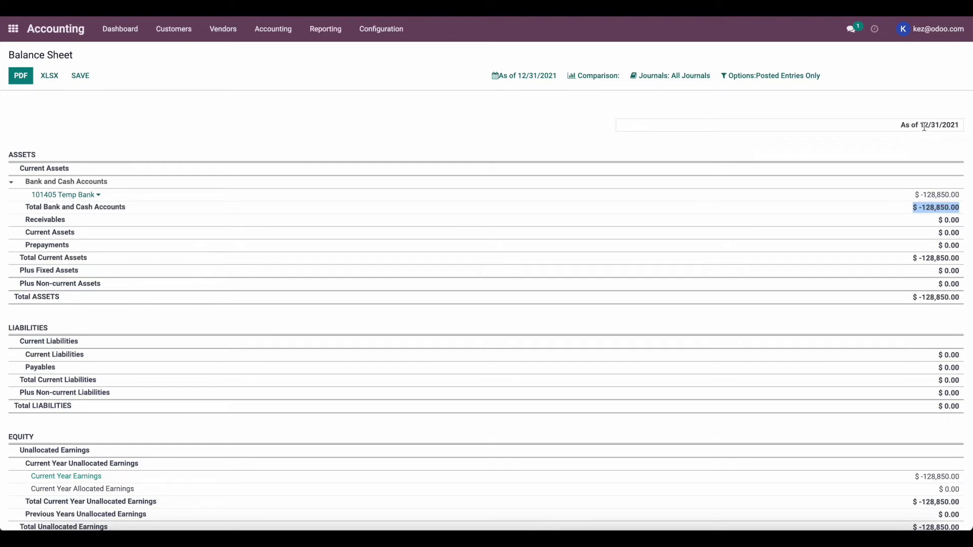
drag(925, 127, 943, 127)
click(507, 71)
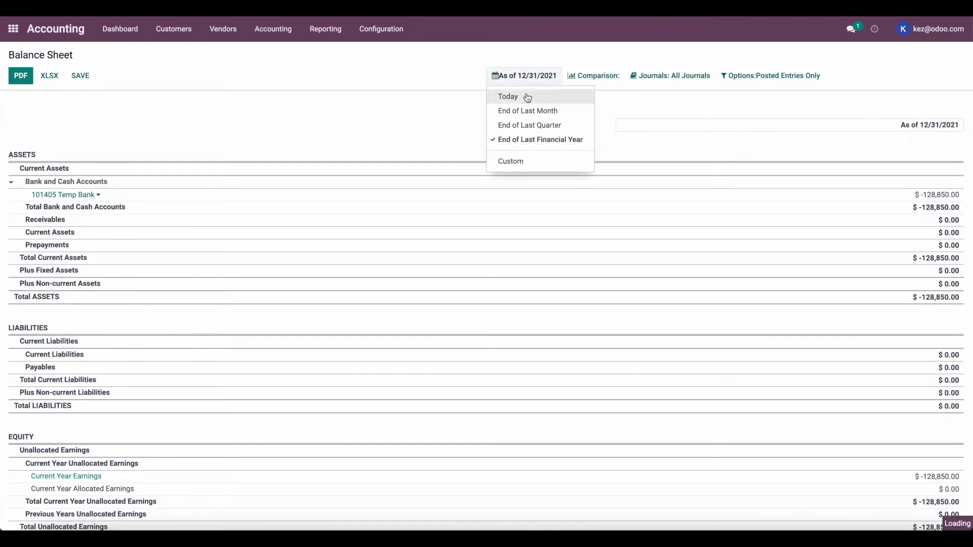
click(525, 96)
Show the Profit and Loss for last financial year, confirming -128,850.00 operating income.
click(324, 36)
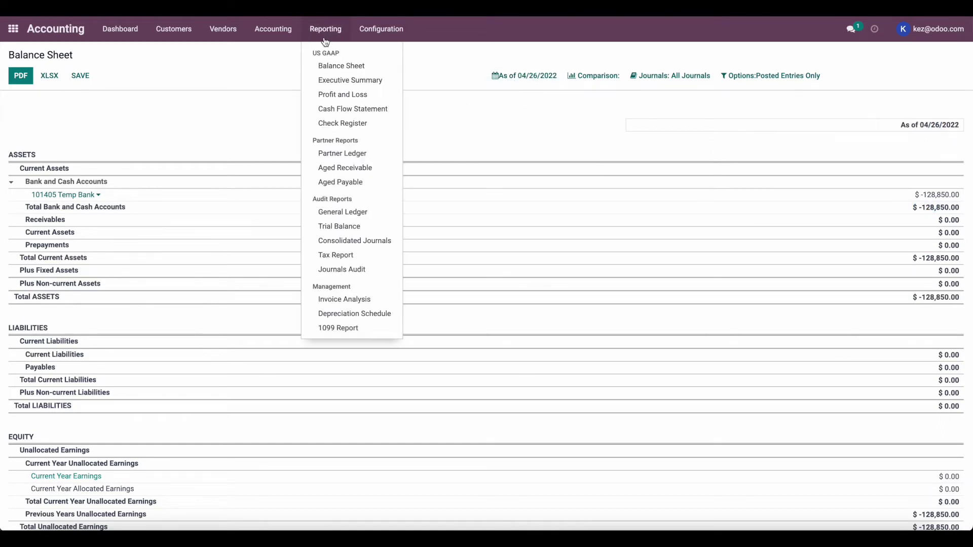
click(363, 101)
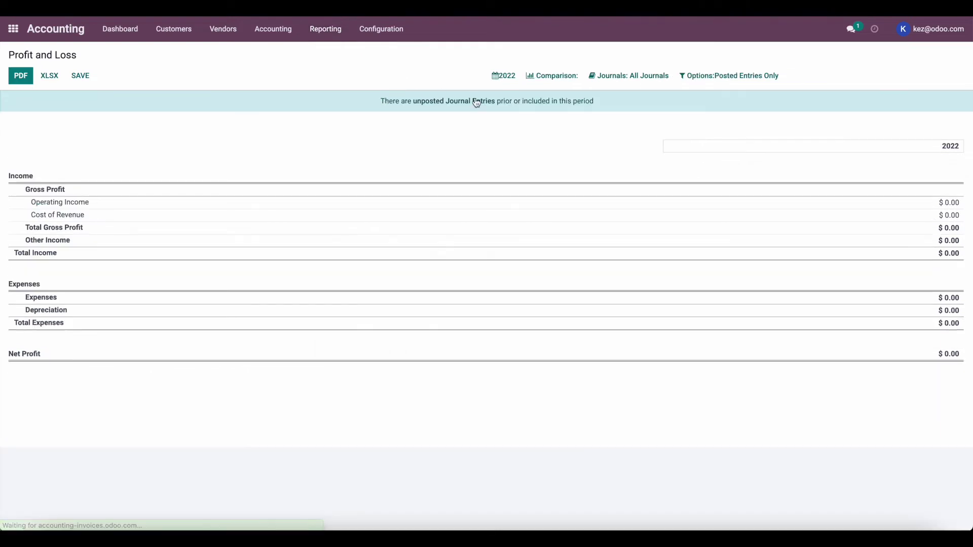
click(527, 76)
click(511, 77)
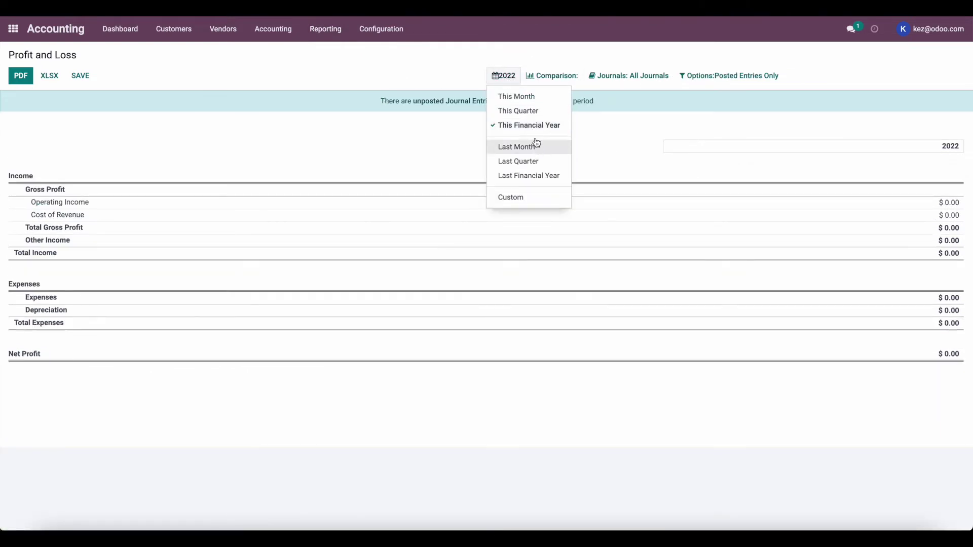
click(546, 177)
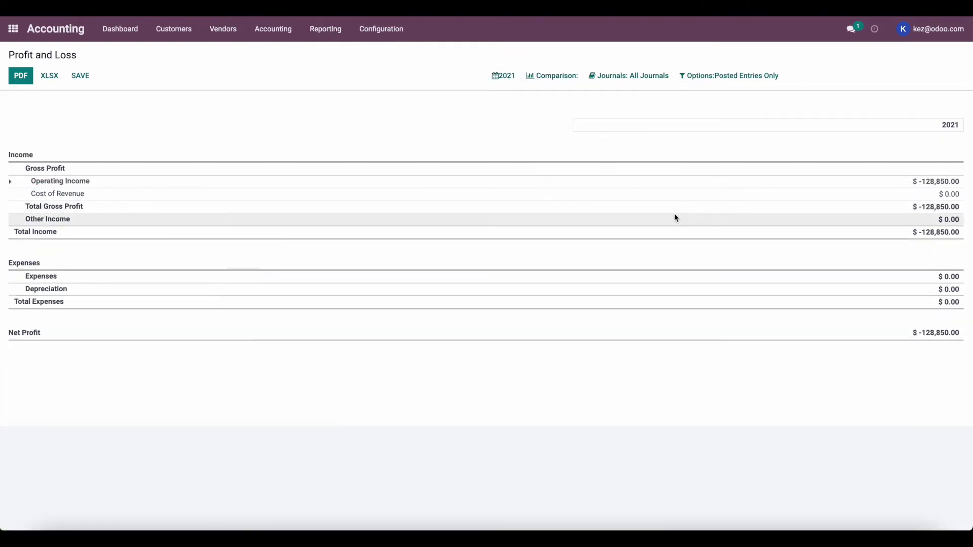
drag(914, 183, 962, 187)
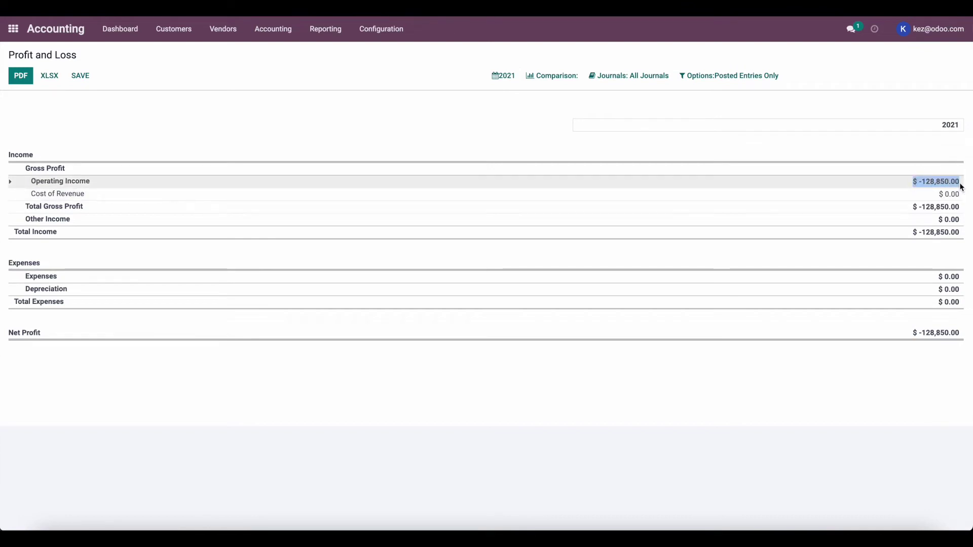
click(370, 117)
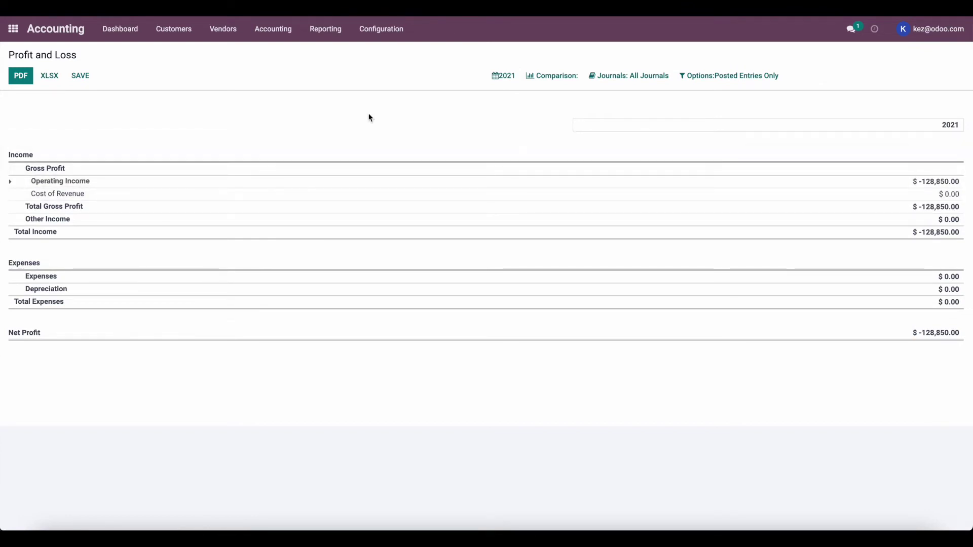
click(183, 31)
Import 1- Open Invoices.xlsx into customer invoices, mapping the date column to Invoice/Bill Date.
click(184, 50)
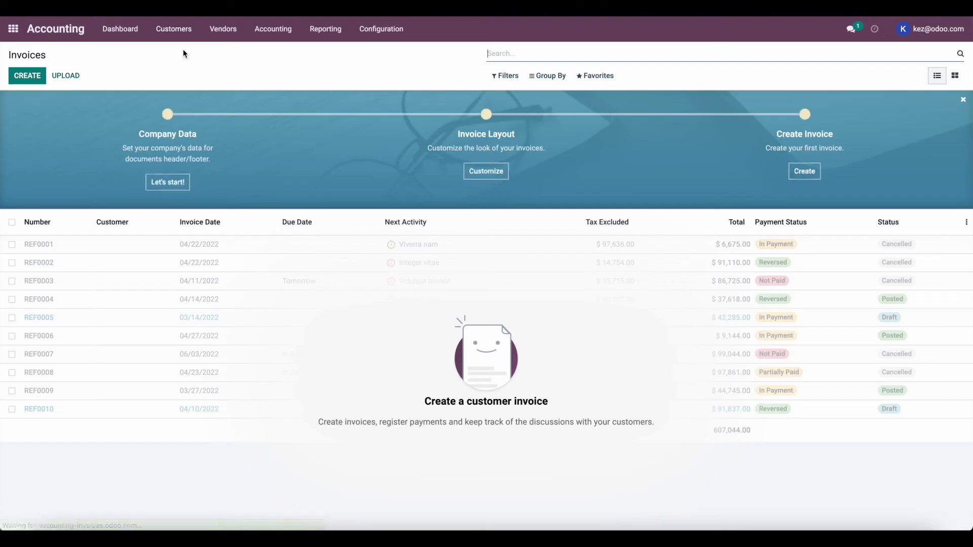
click(596, 75)
click(596, 118)
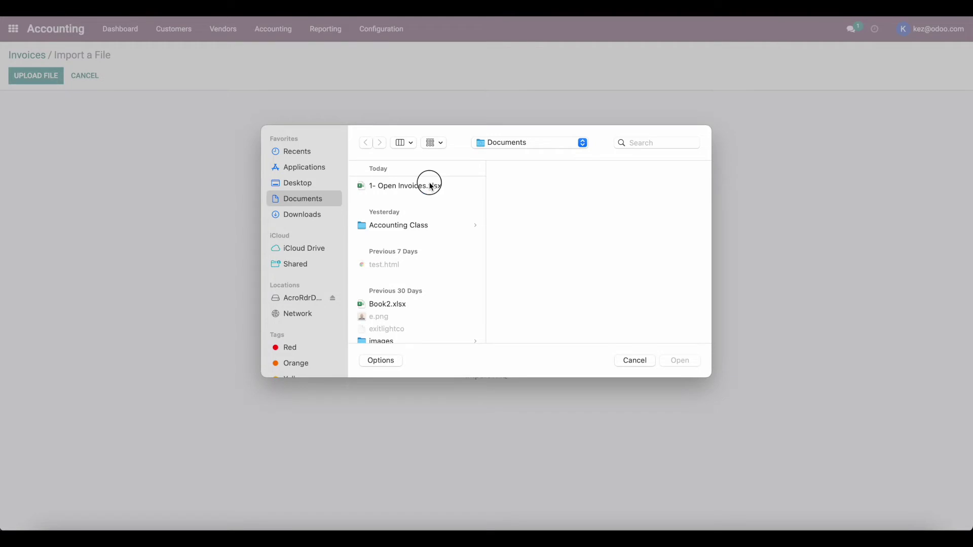
double_click(429, 186)
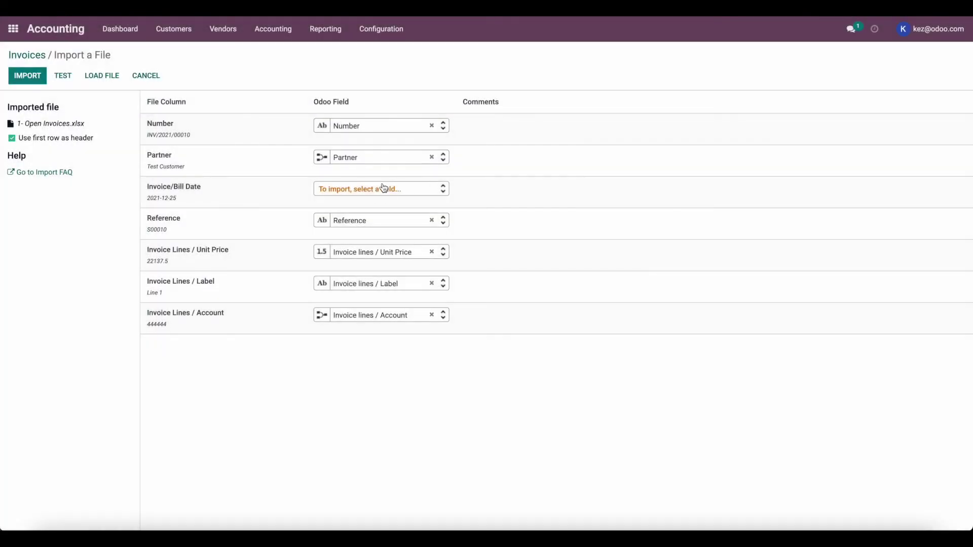
click(384, 188)
text(in)
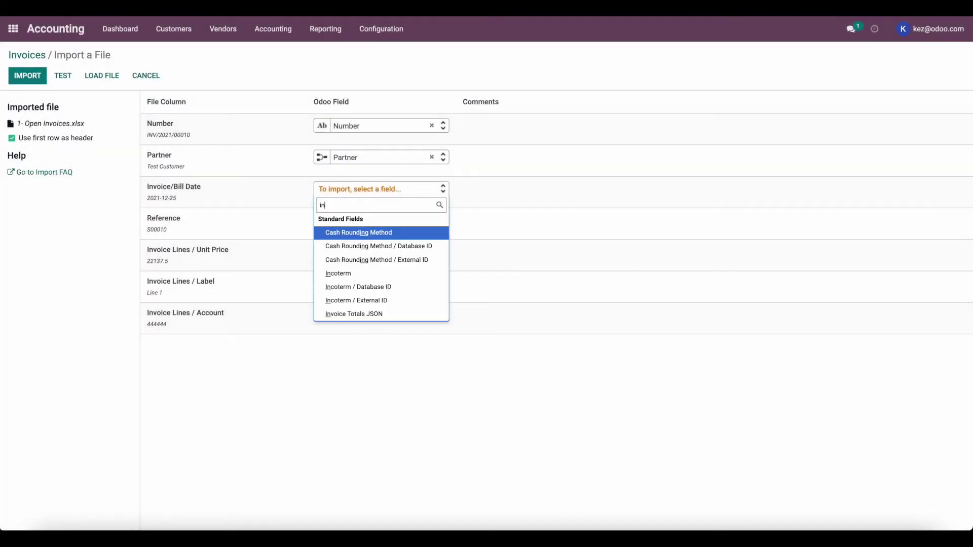
text(v)
click(378, 238)
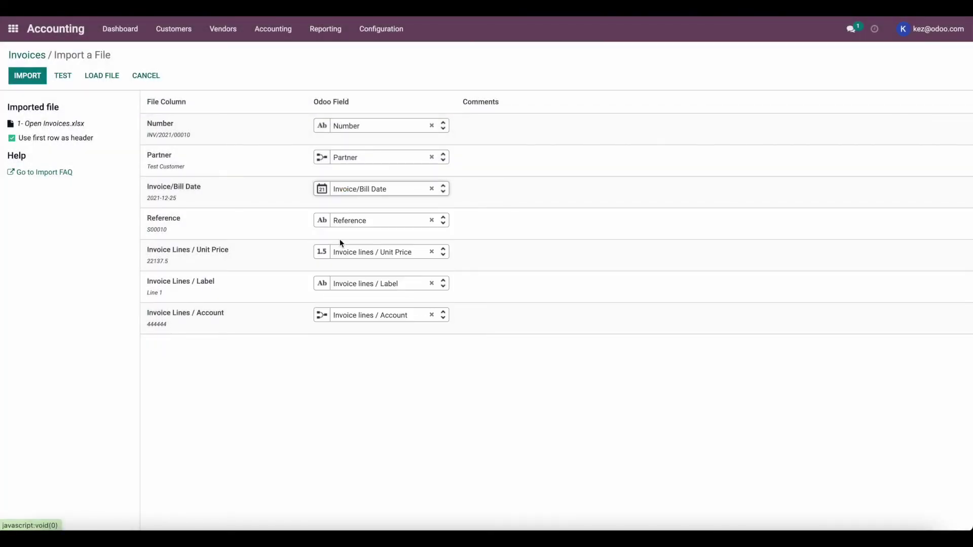
click(61, 77)
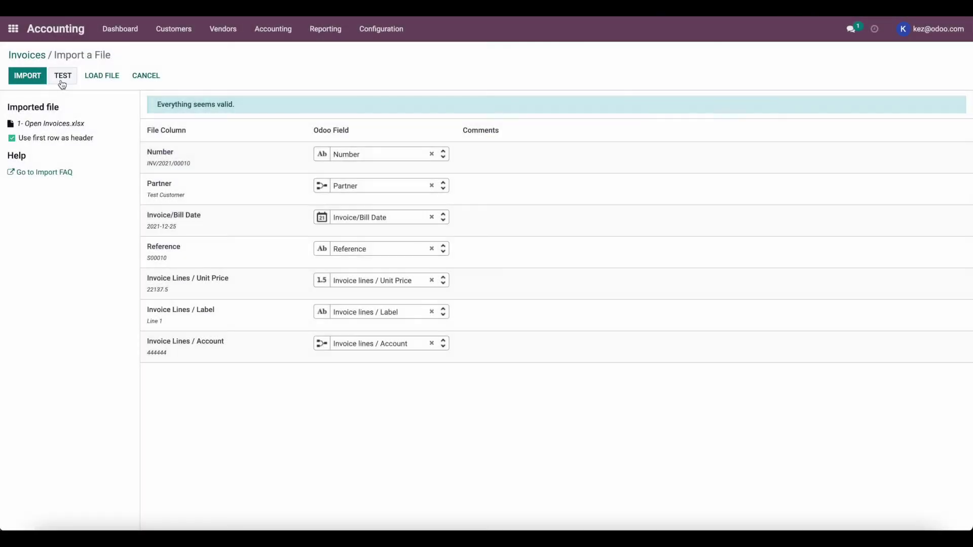
click(27, 80)
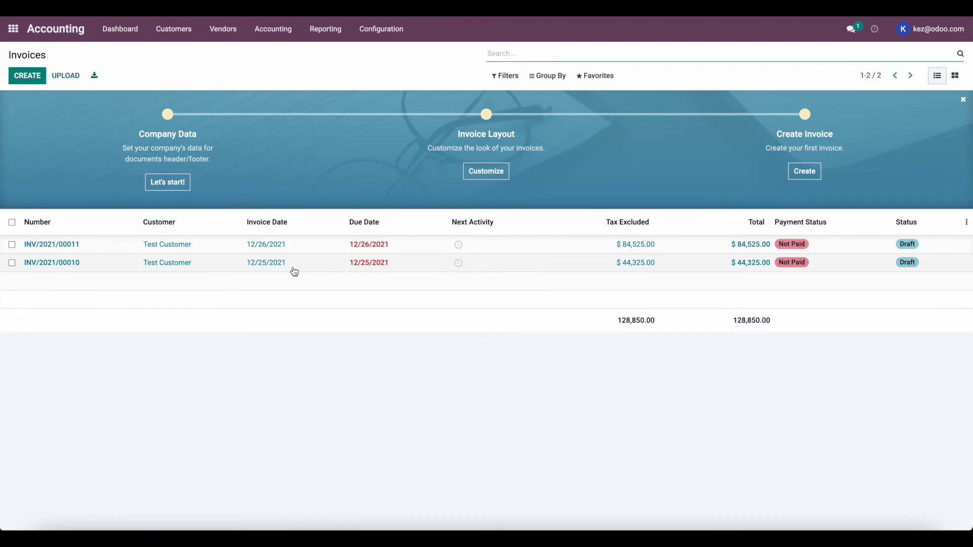
Confirm draft invoices INV/2021/00010 and INV/2021/00011.
click(279, 264)
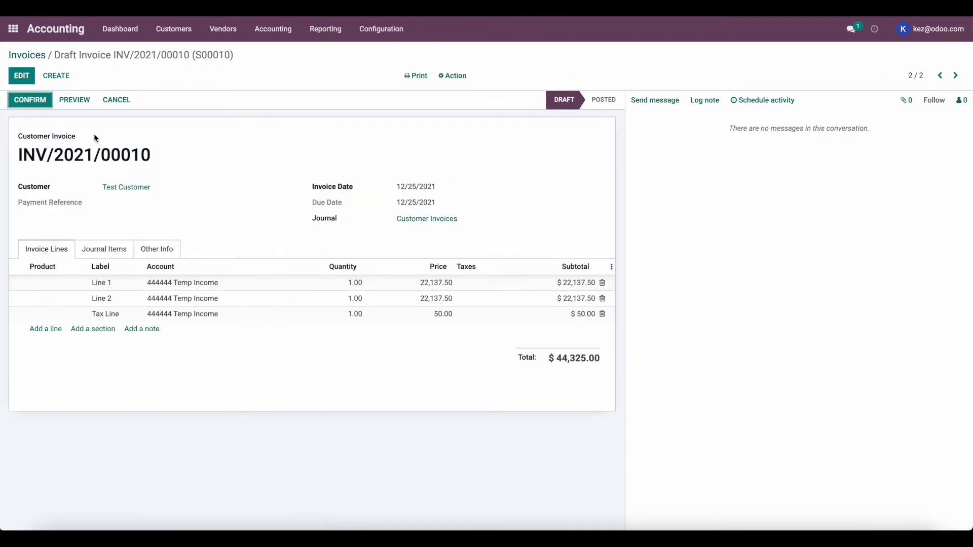
click(33, 100)
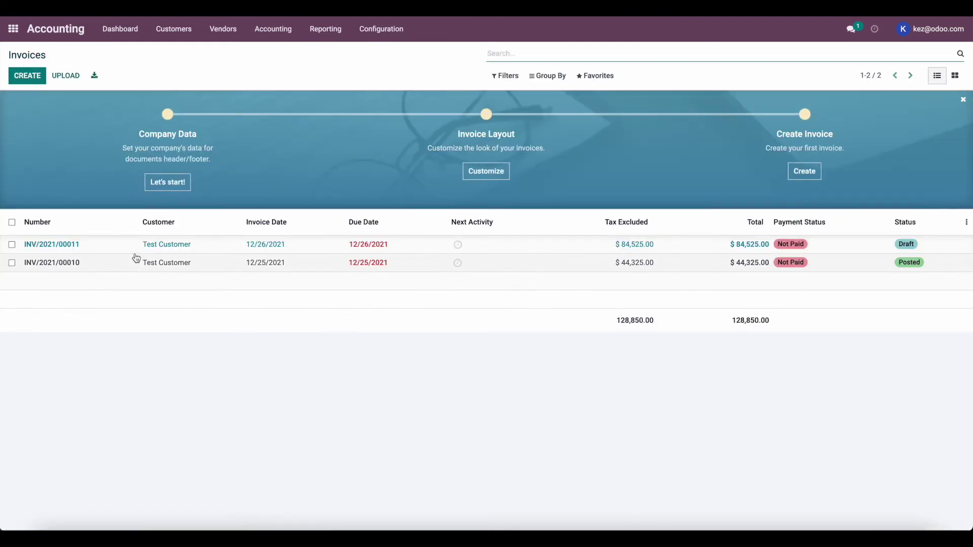
click(131, 245)
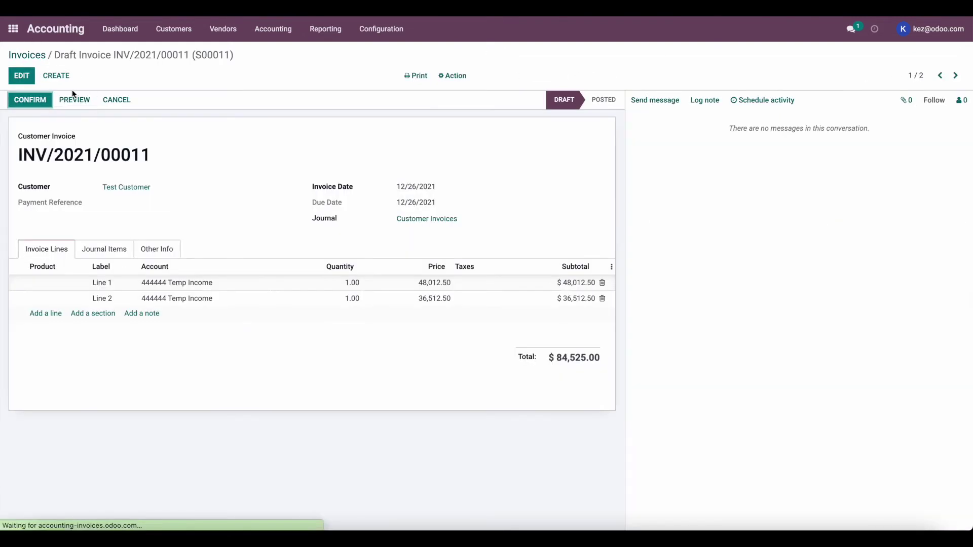
click(31, 99)
click(330, 35)
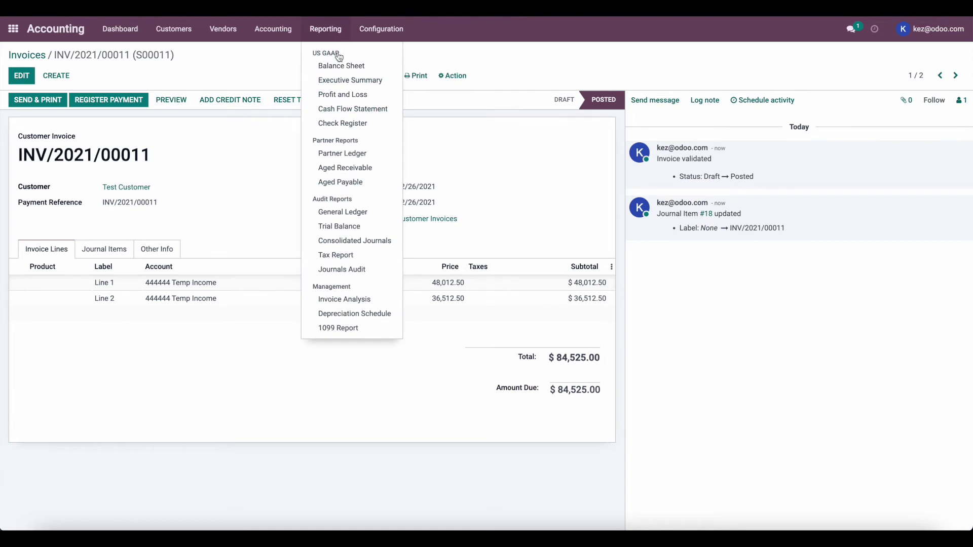
Review the 2021 Profit and Loss with Operating Income expanded to 444444 Temp Income.
click(347, 92)
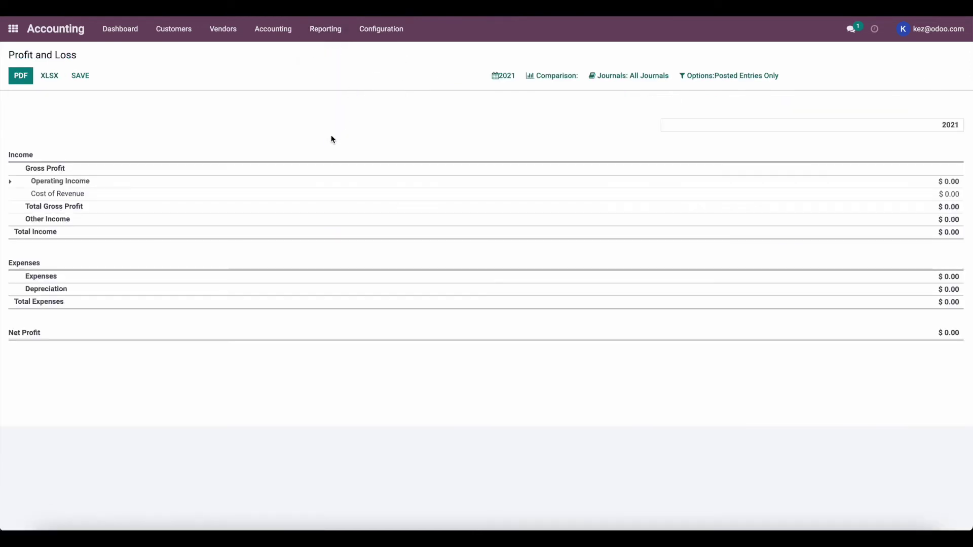
click(126, 181)
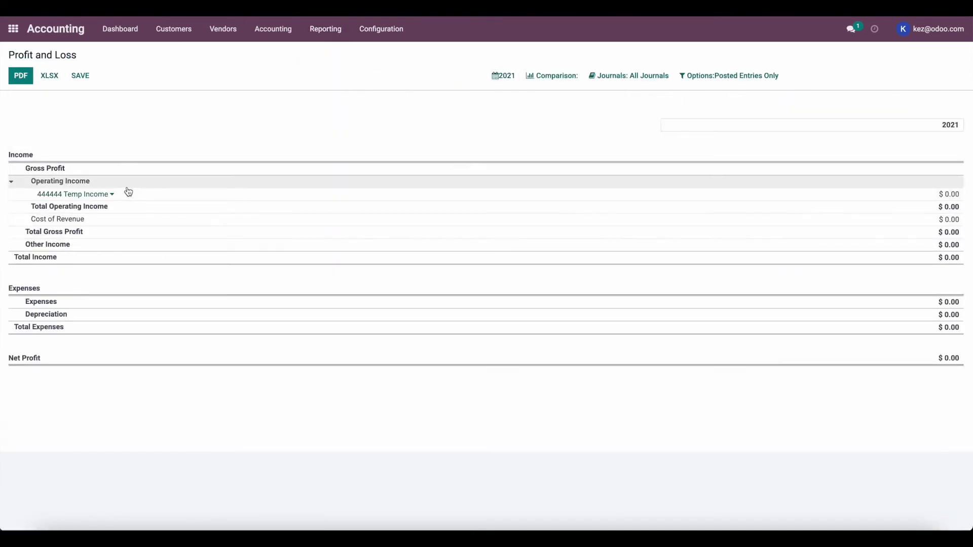
mouse_move(124, 197)
mouse_down()
mouse_move(10, 199)
mouse_move(110, 203)
mouse_up()
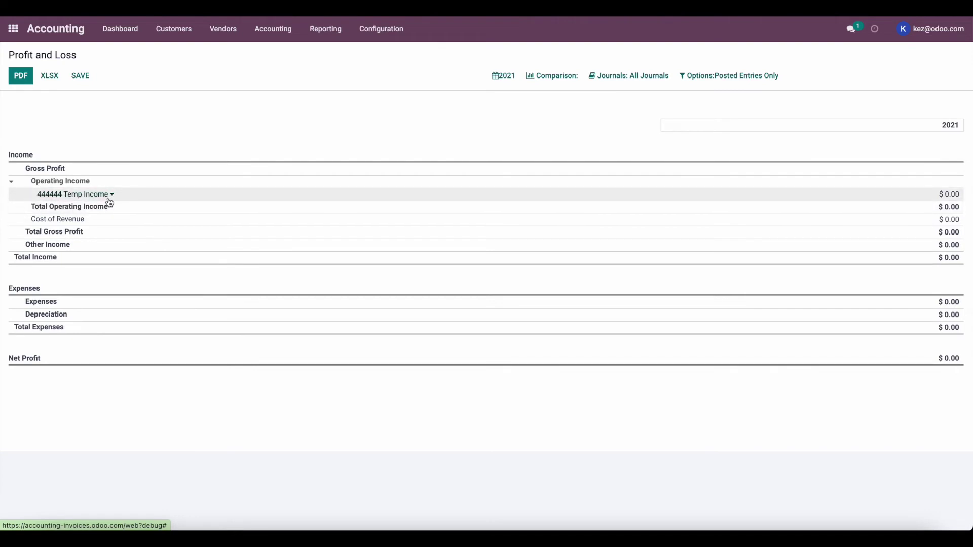
click(110, 199)
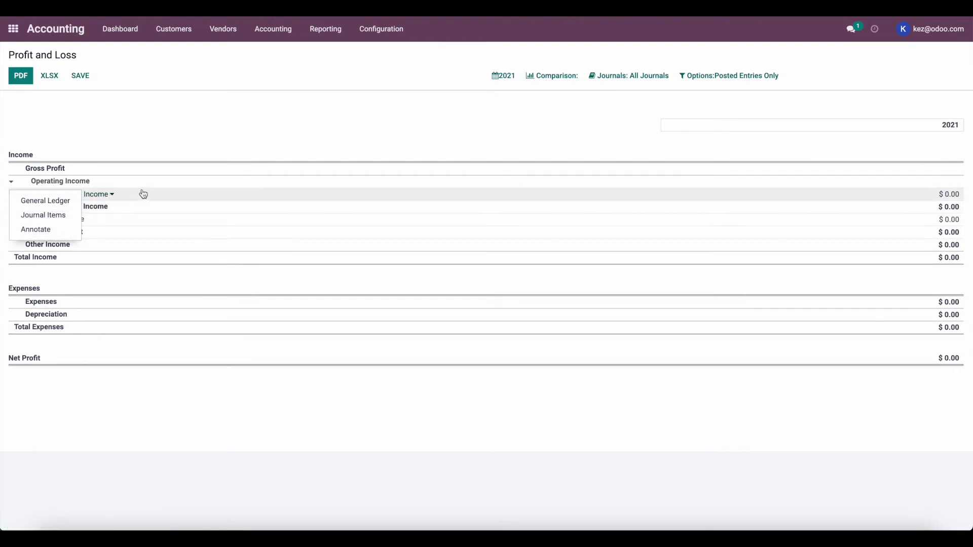
click(356, 104)
click(502, 76)
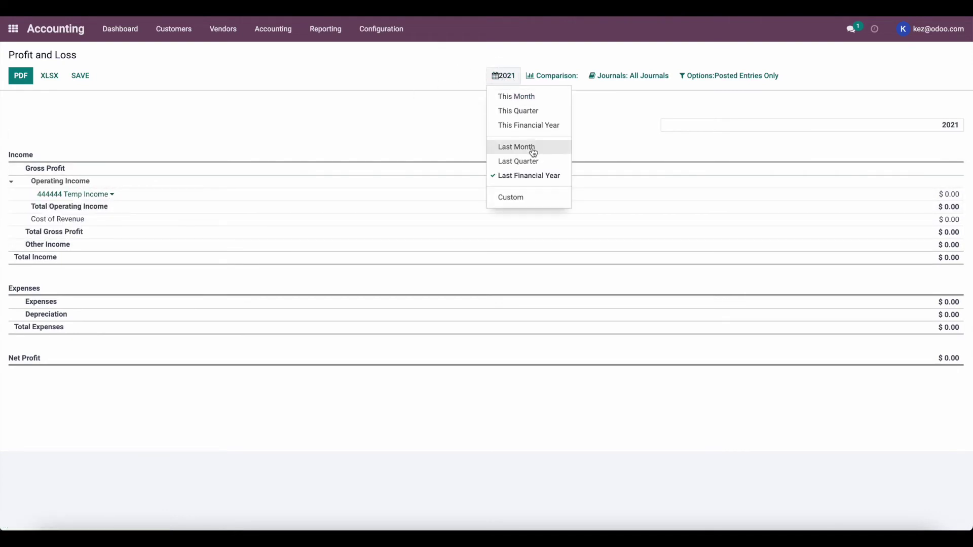
click(536, 127)
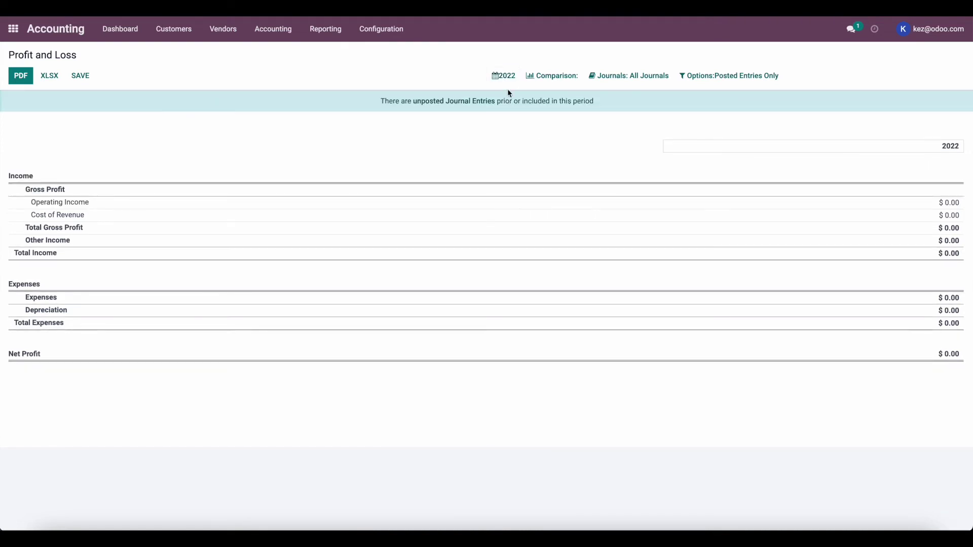
click(503, 76)
click(530, 177)
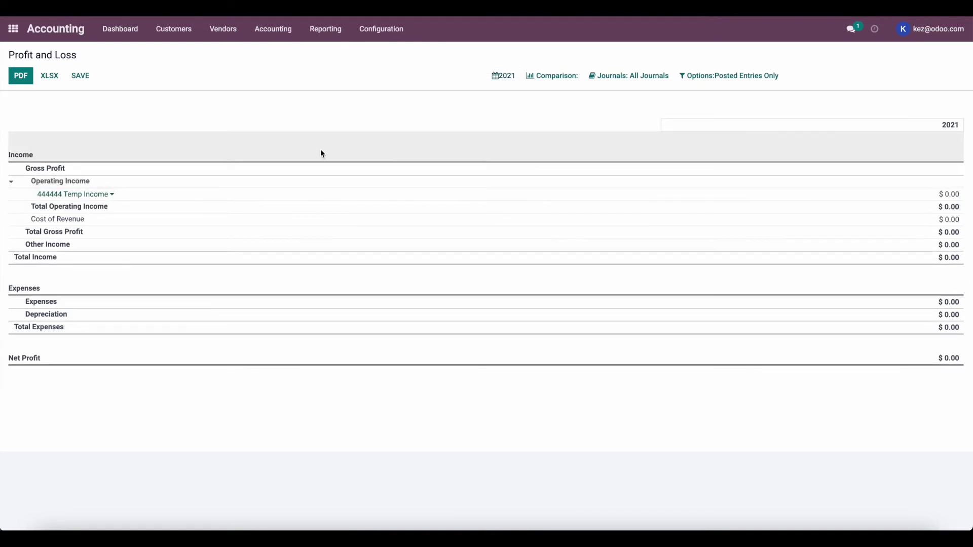
Check the Balance Sheet's 128,850 receivables against Temp Bank, then return to customer Invoices.
click(322, 33)
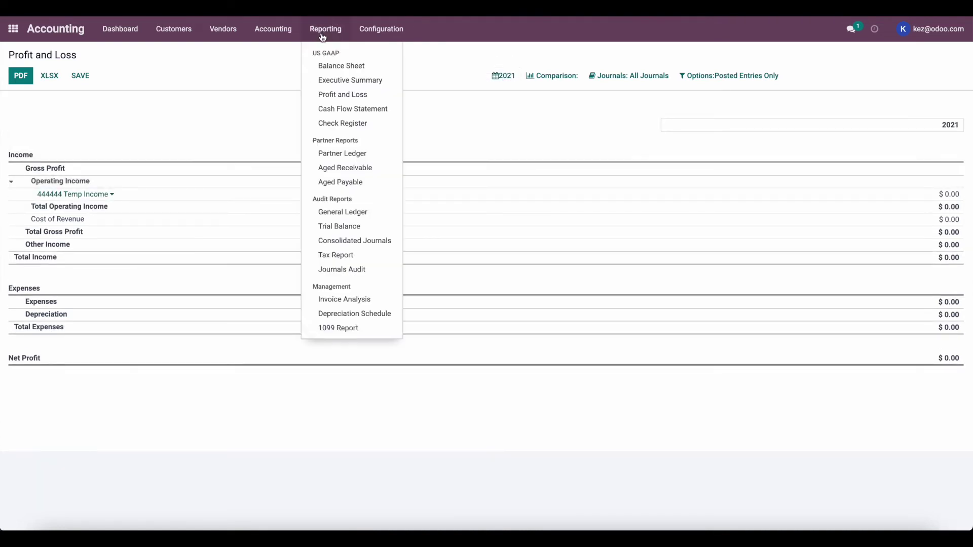
click(332, 66)
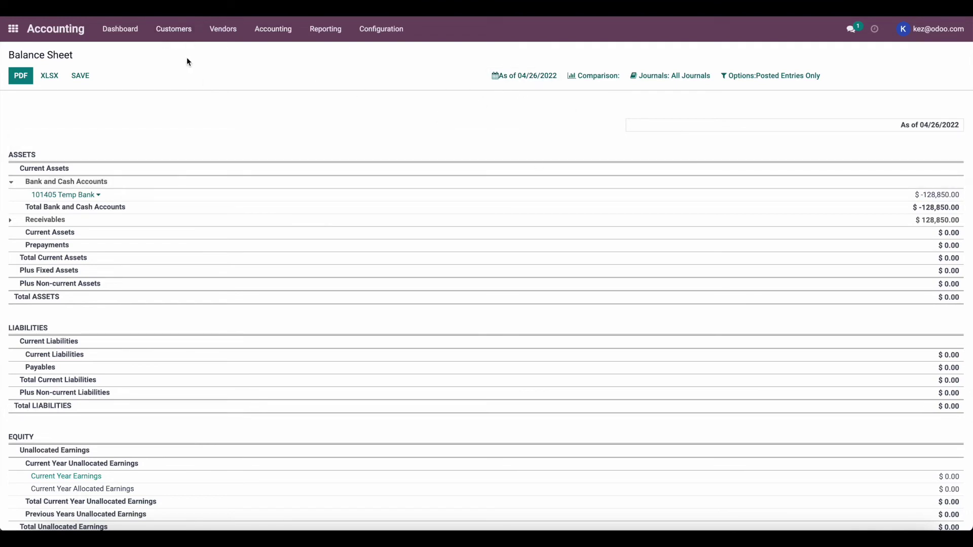
click(170, 30)
click(171, 54)
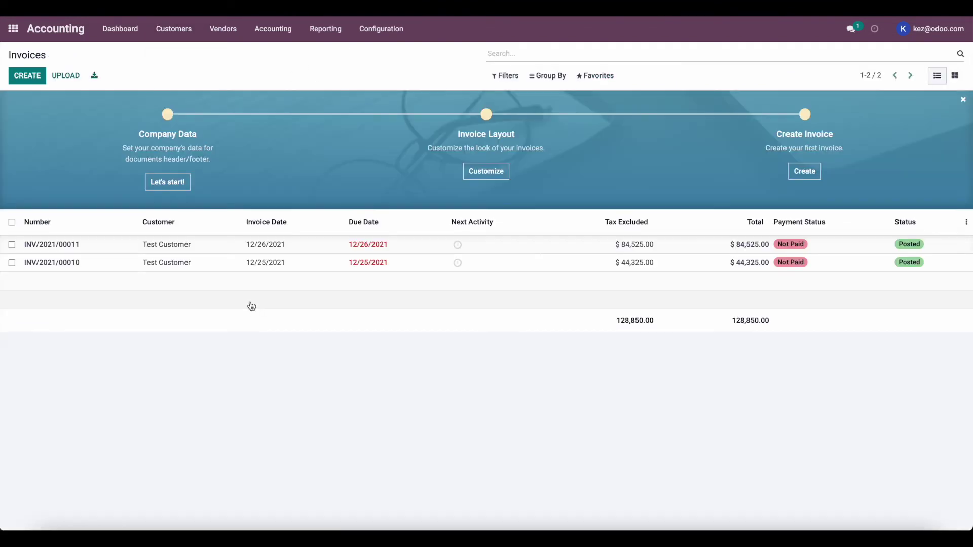
Pay invoice INV/2021/00011 in full through the Temp Bank journal, dated 12/31/2021.
click(207, 246)
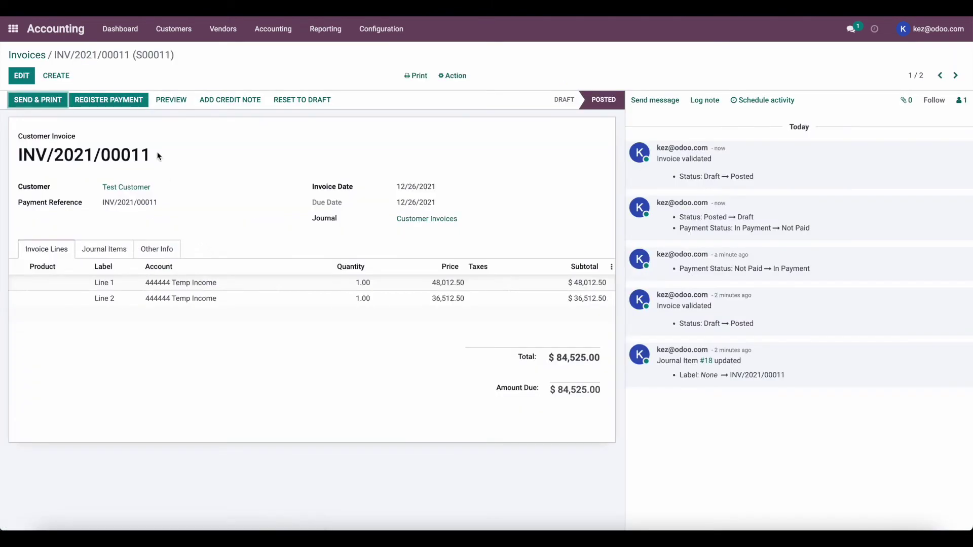
click(130, 107)
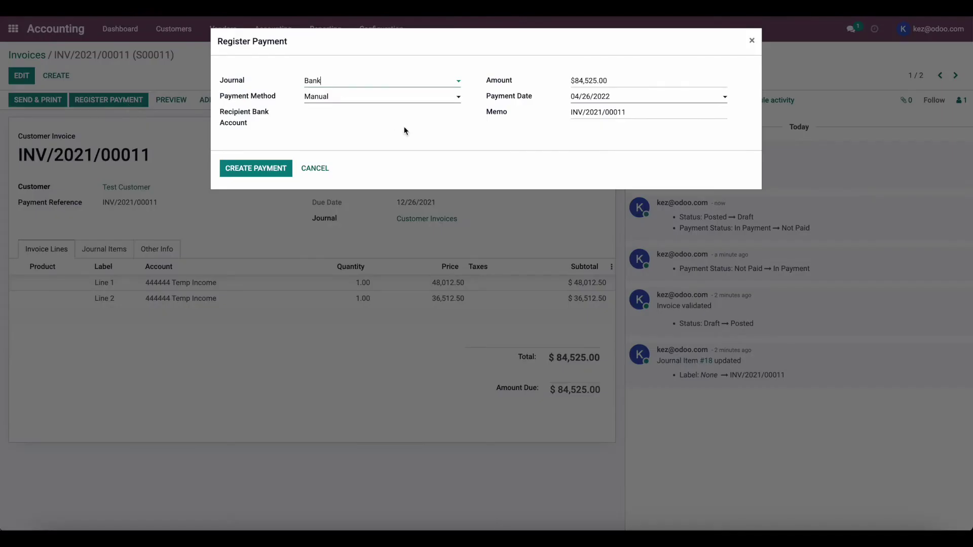
click(335, 88)
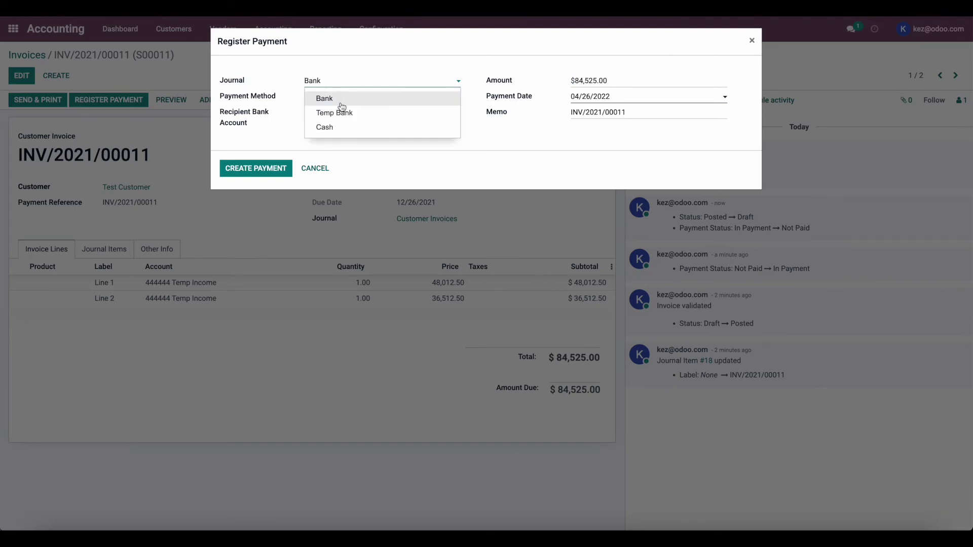
click(357, 112)
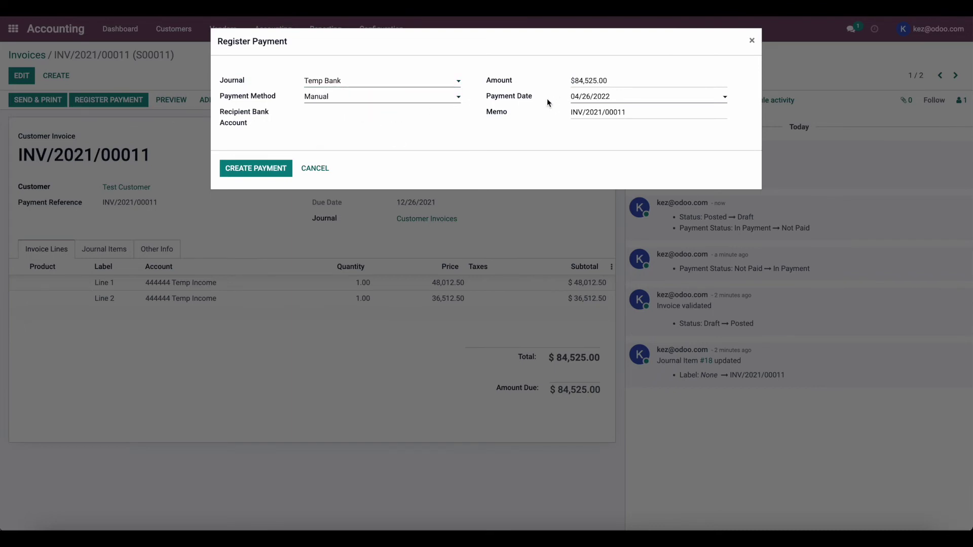
click(626, 103)
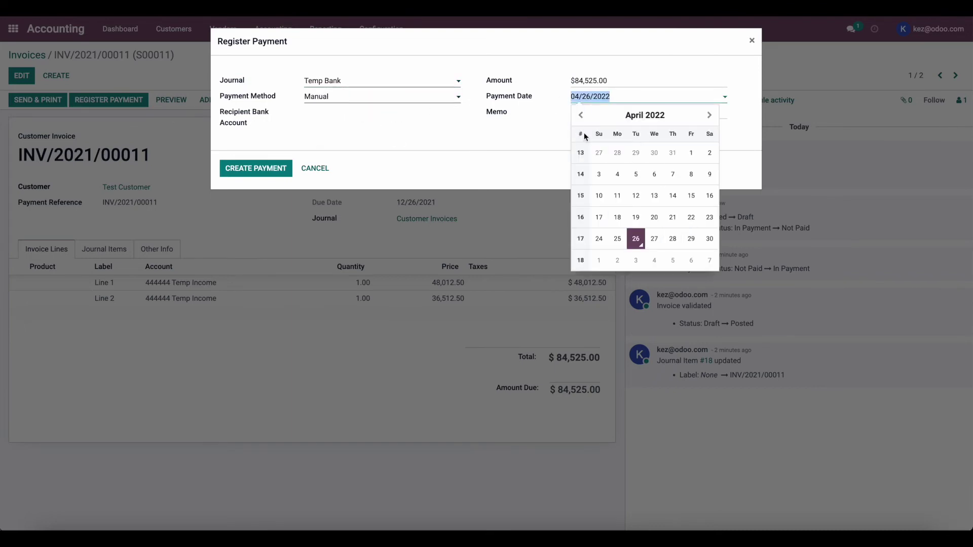
click(581, 115)
click(581, 115)
click(581, 115)
click(581, 115)
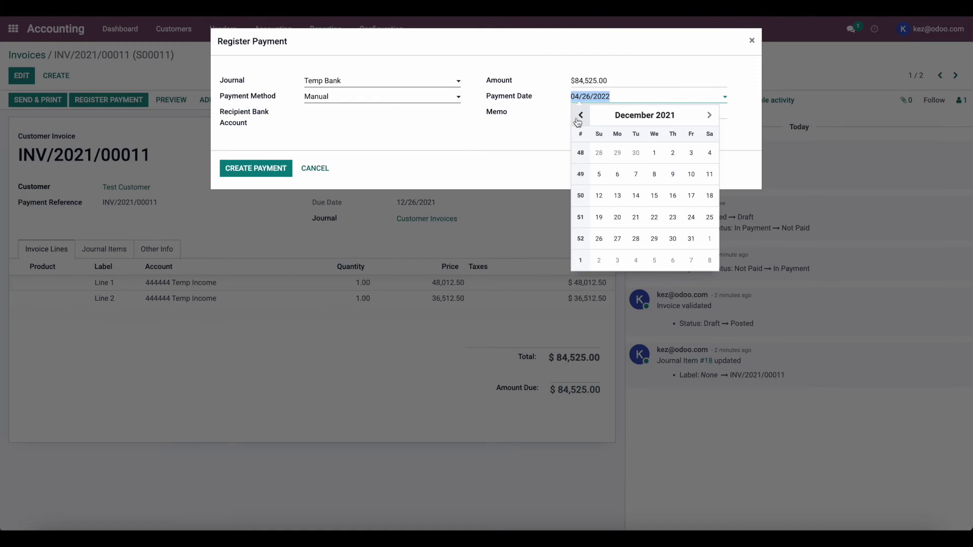
click(683, 242)
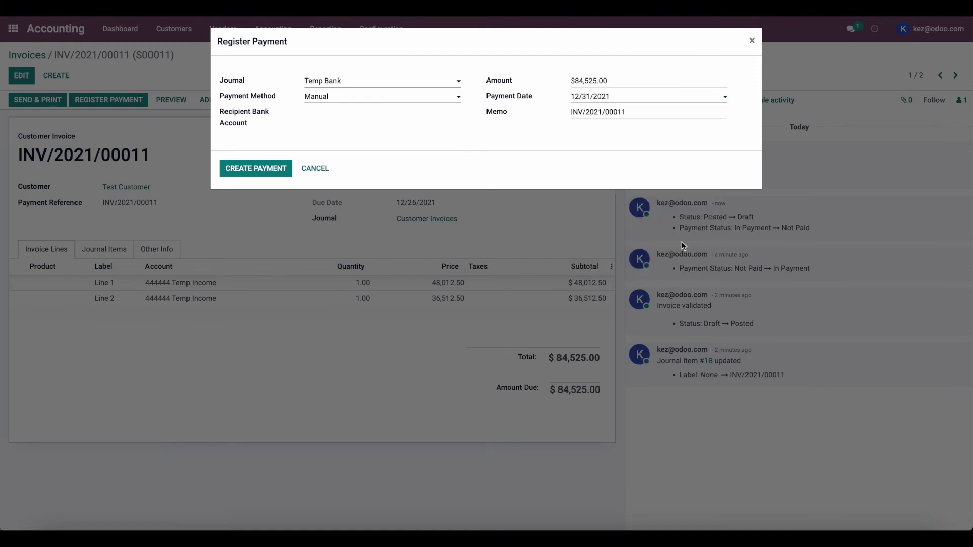
click(270, 169)
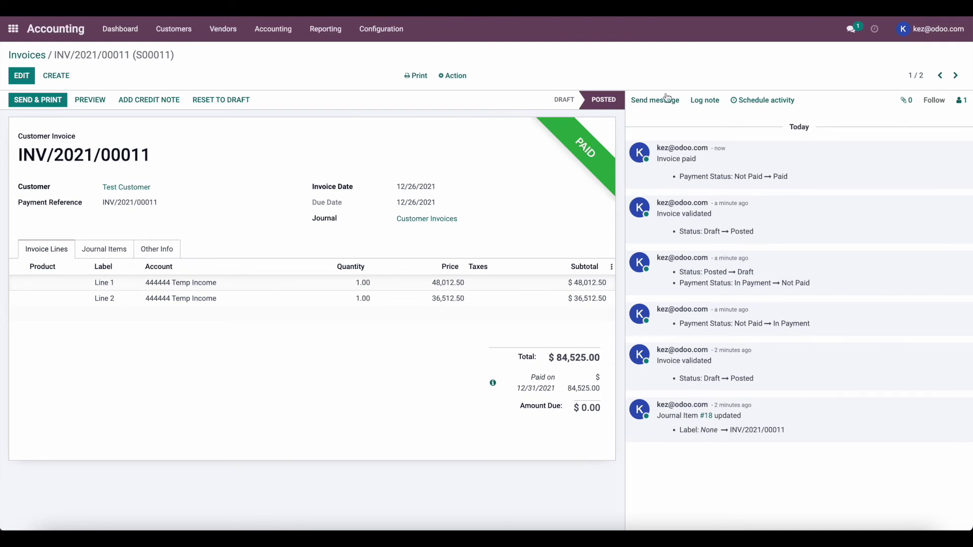
Pay invoice INV/2021/00010 in full through Temp Bank with payment date 12/31/2021.
click(957, 77)
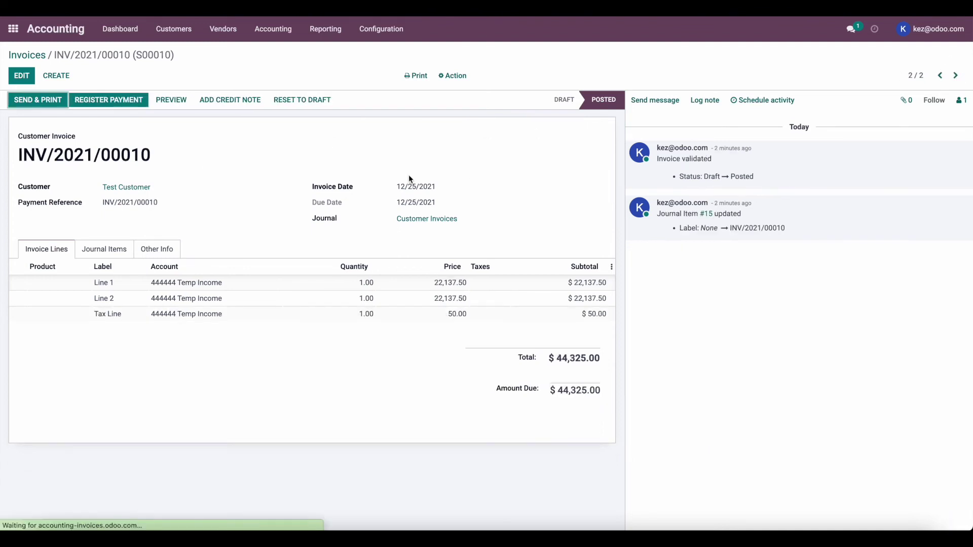
click(109, 100)
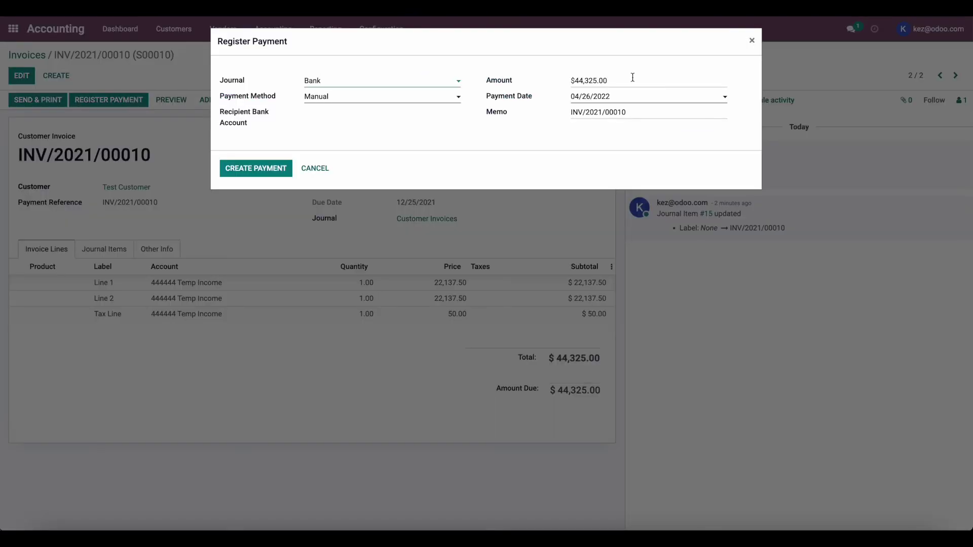
click(373, 87)
click(376, 114)
click(609, 98)
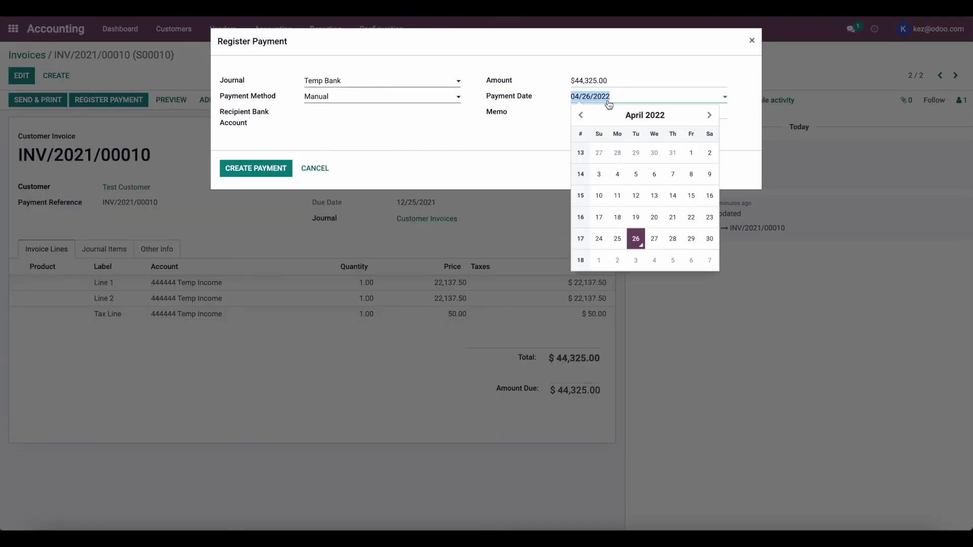
click(582, 116)
click(581, 115)
click(581, 116)
click(581, 115)
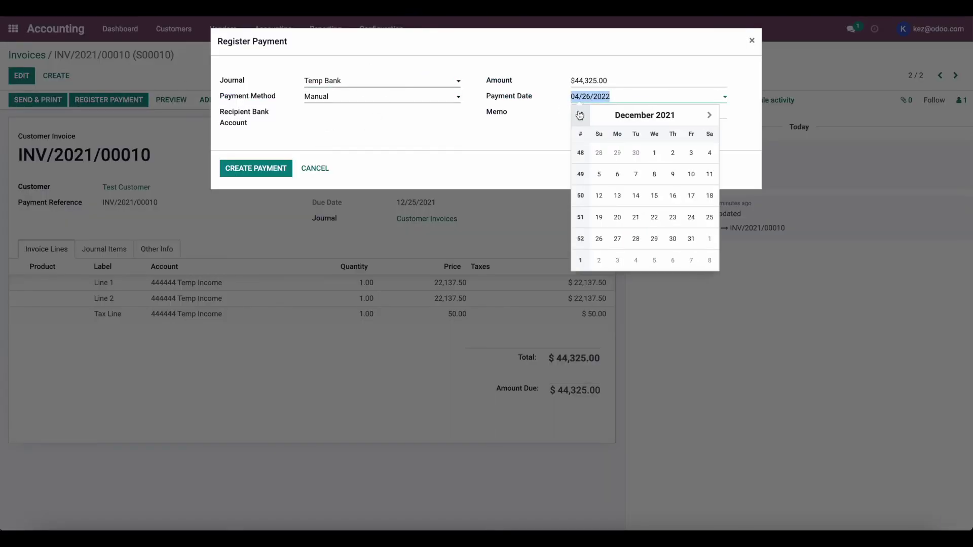
click(691, 239)
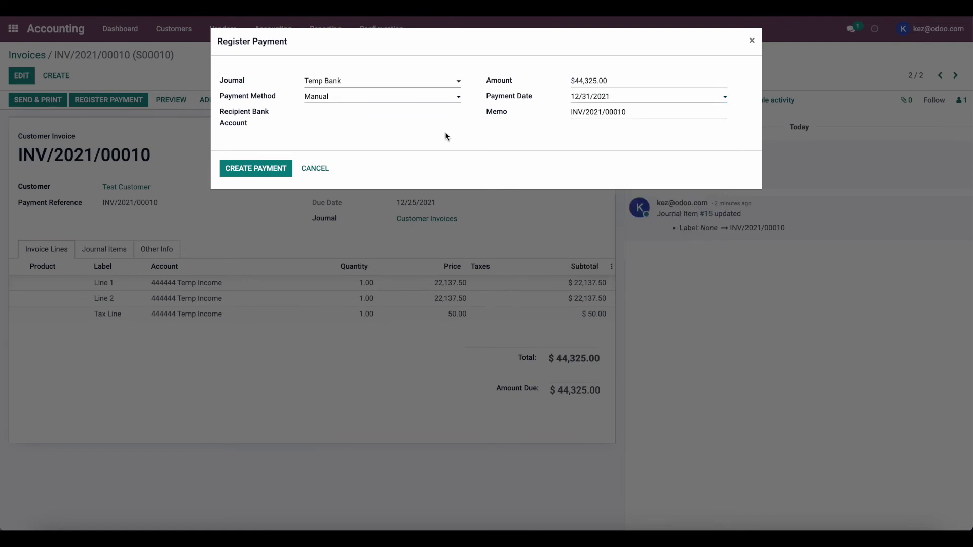
click(260, 169)
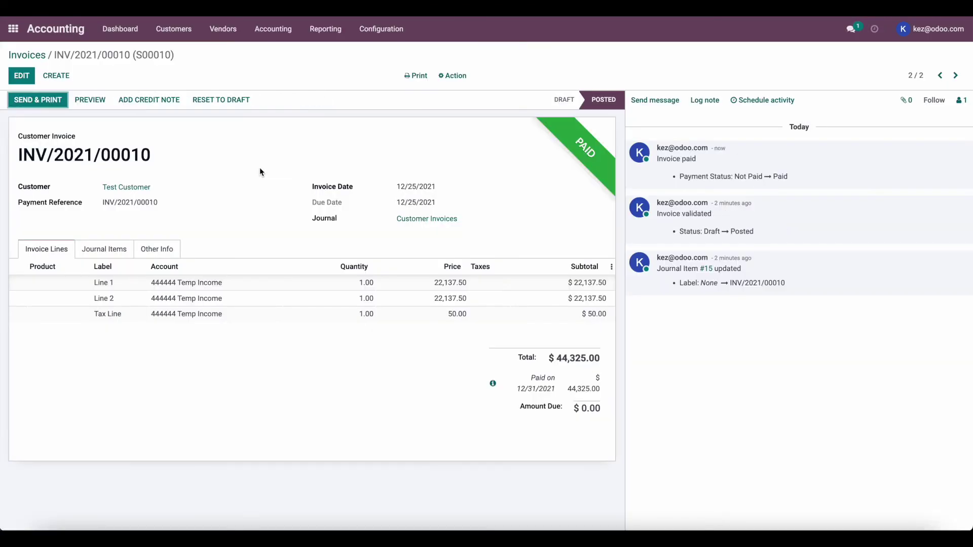
click(328, 30)
Open the Balance Sheet and view it at the end of the 2021 financial year.
click(345, 67)
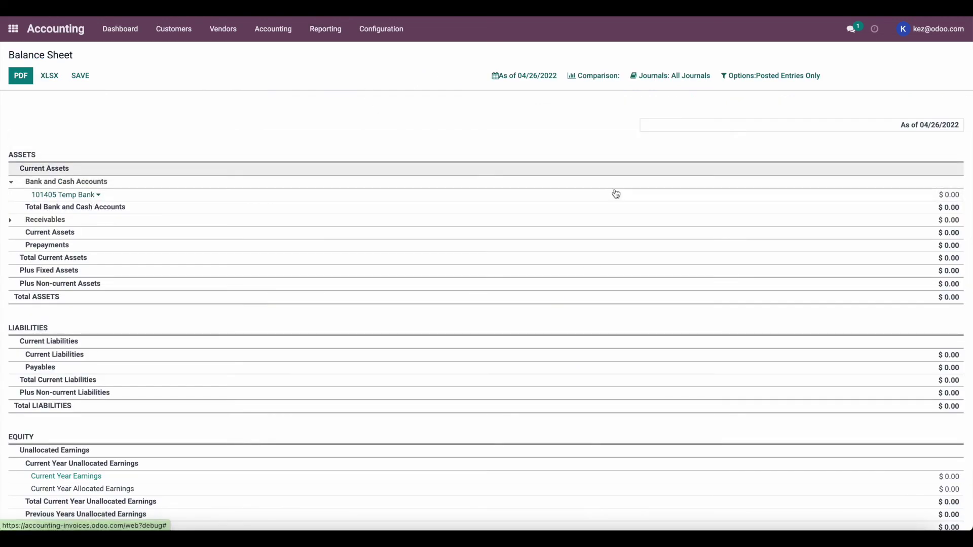
drag(961, 208, 900, 211)
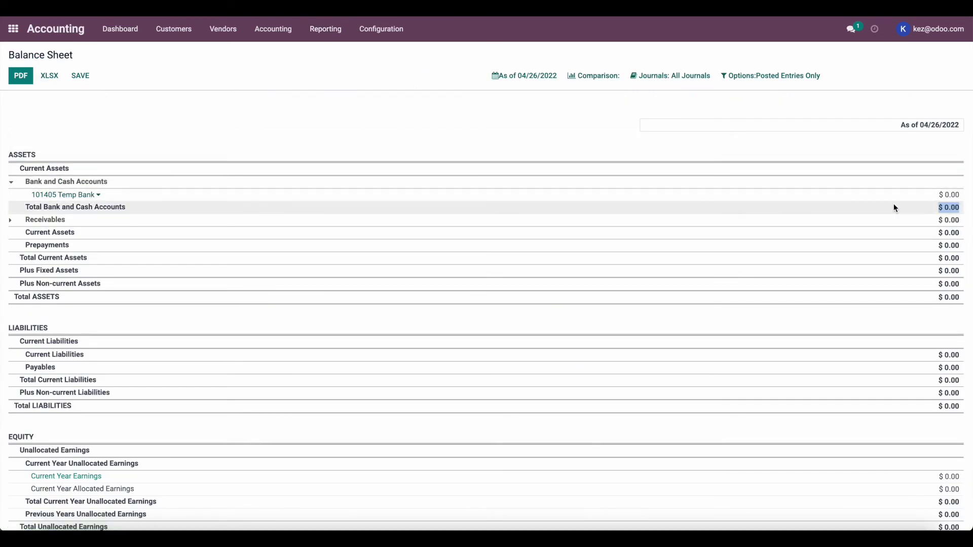
click(895, 208)
click(541, 76)
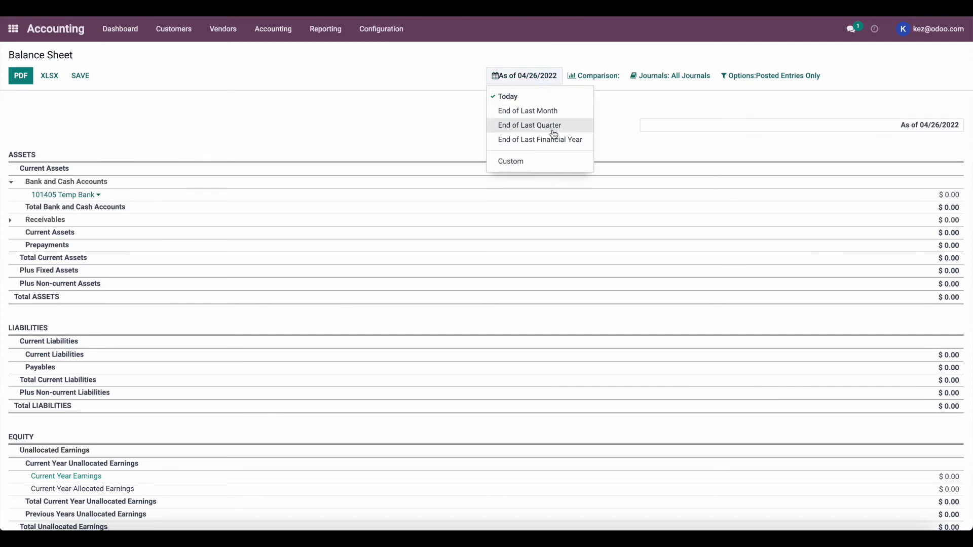
click(566, 142)
Switch the Balance Sheet back to today and check the 101405 Temp Bank line is 0.00.
click(537, 82)
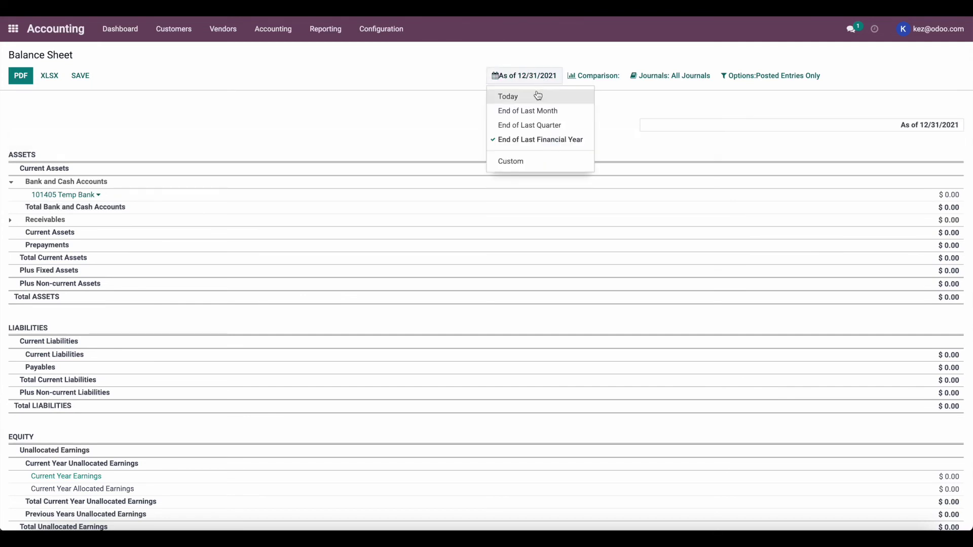
click(538, 96)
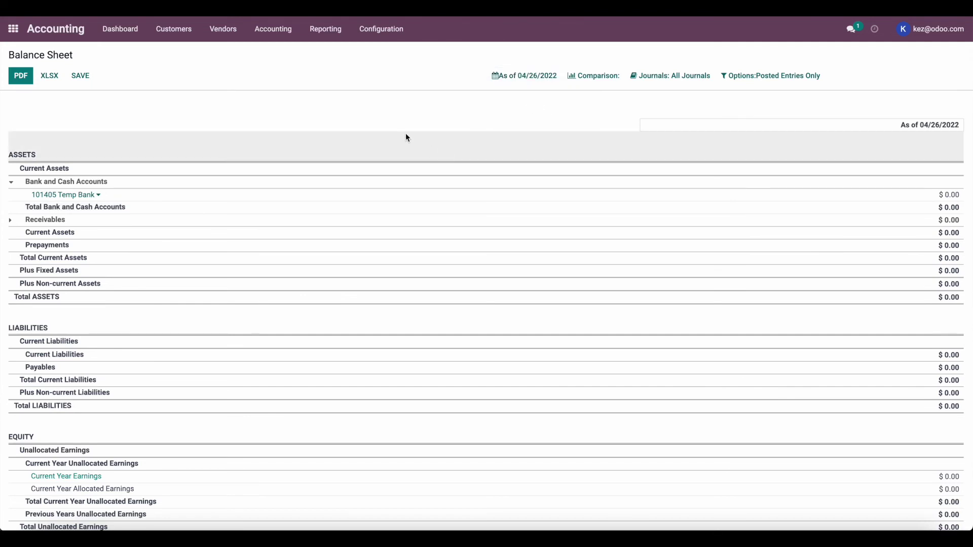
drag(40, 213, 160, 184)
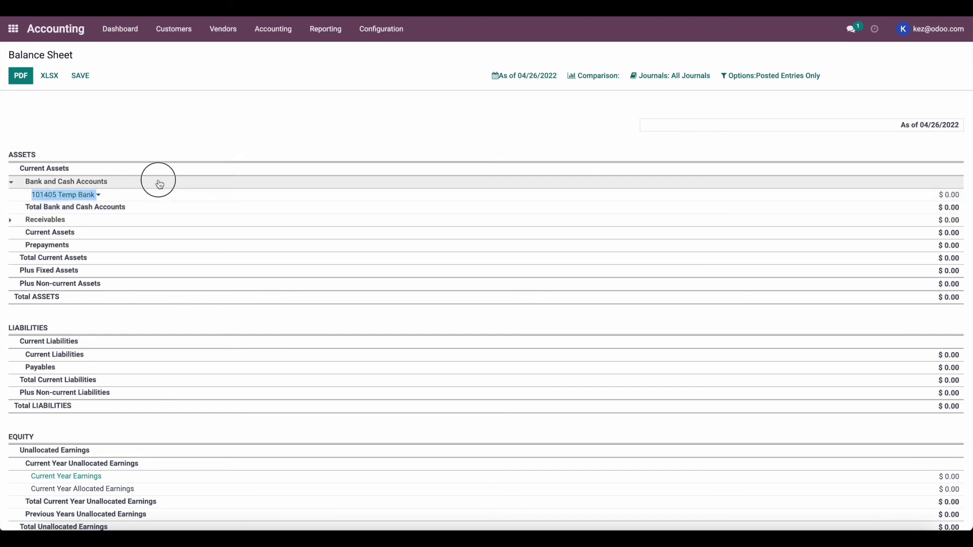
click(159, 184)
click(368, 39)
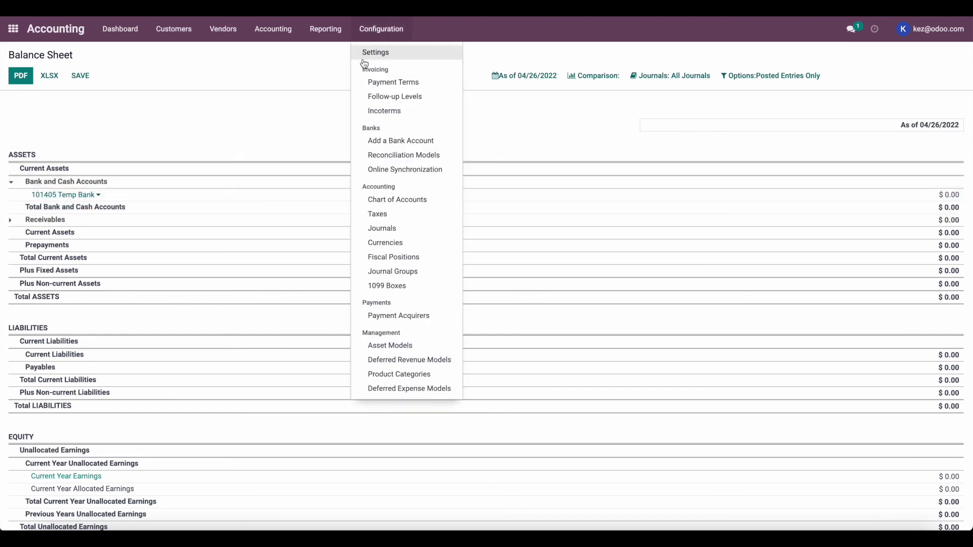
Filter the Chart of Accounts by 'temp' and set Temp Bank's type to Off-Balance Sheet.
click(414, 200)
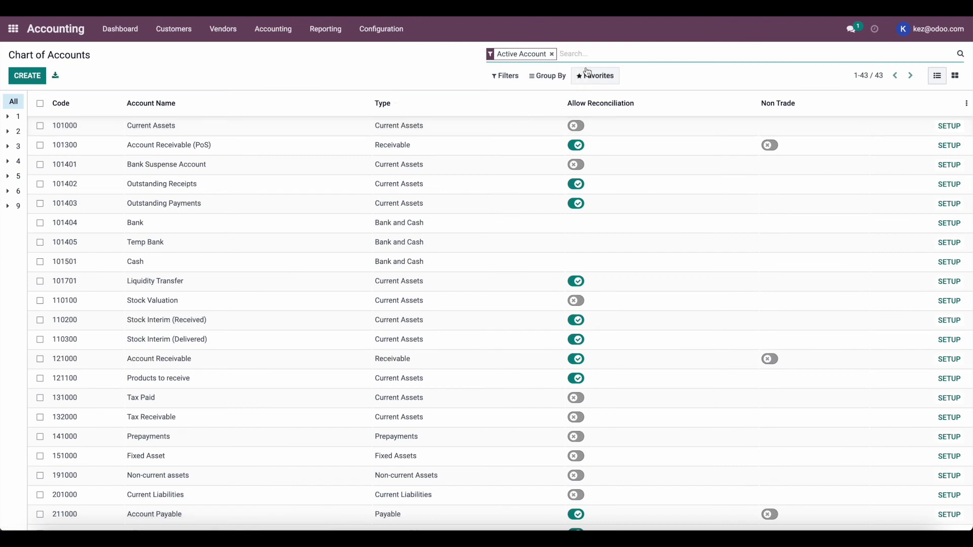
text(temp)
key(Return)
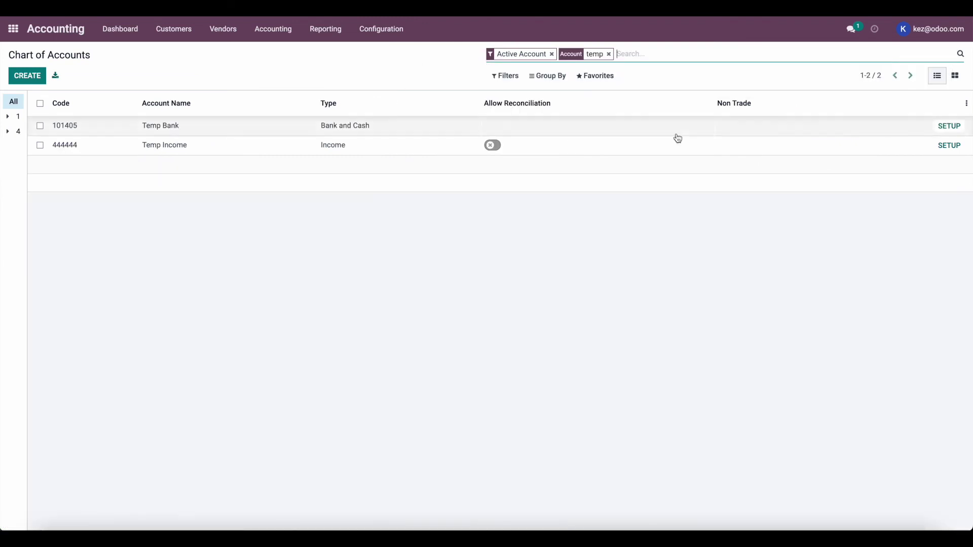
click(349, 126)
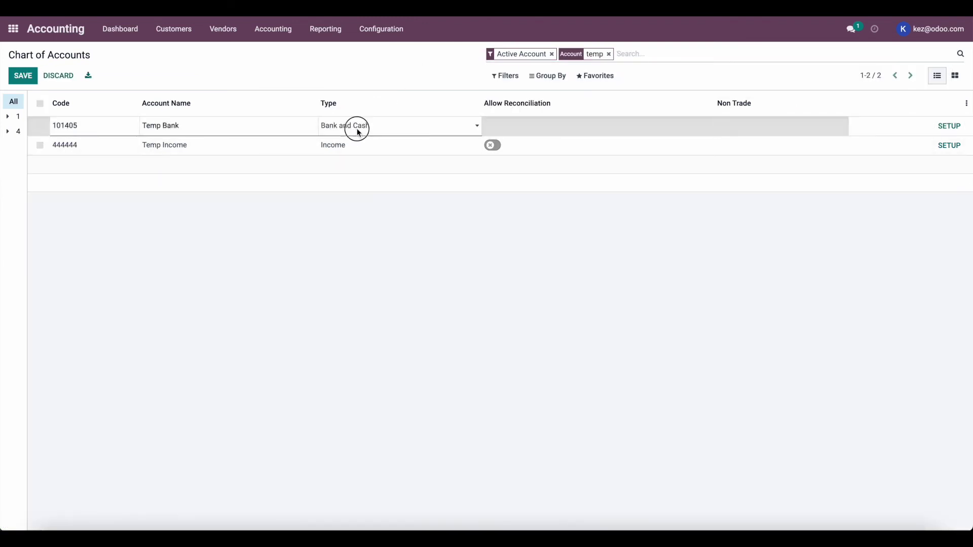
click(359, 126)
click(410, 399)
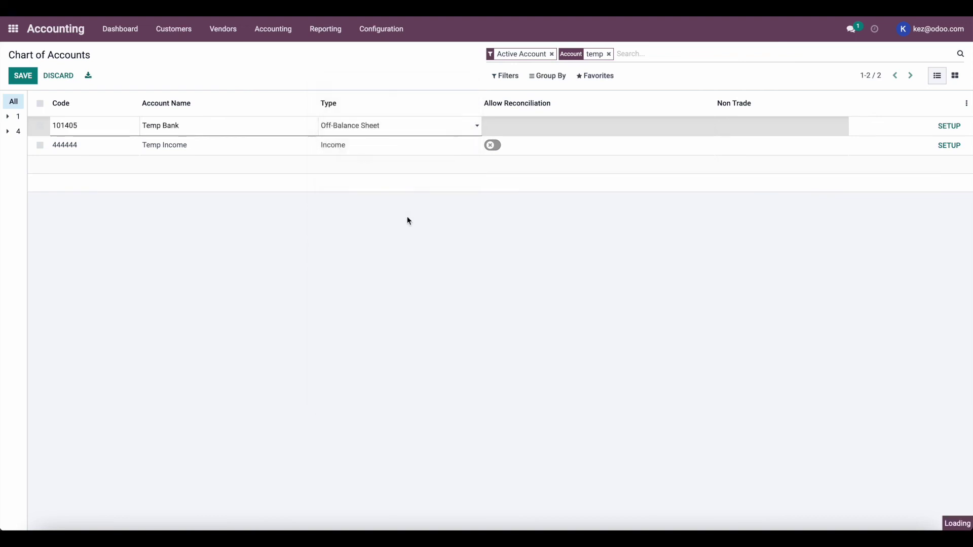
Set Temp Income's type to Off-Balance Sheet and save the changes.
click(397, 145)
click(397, 145)
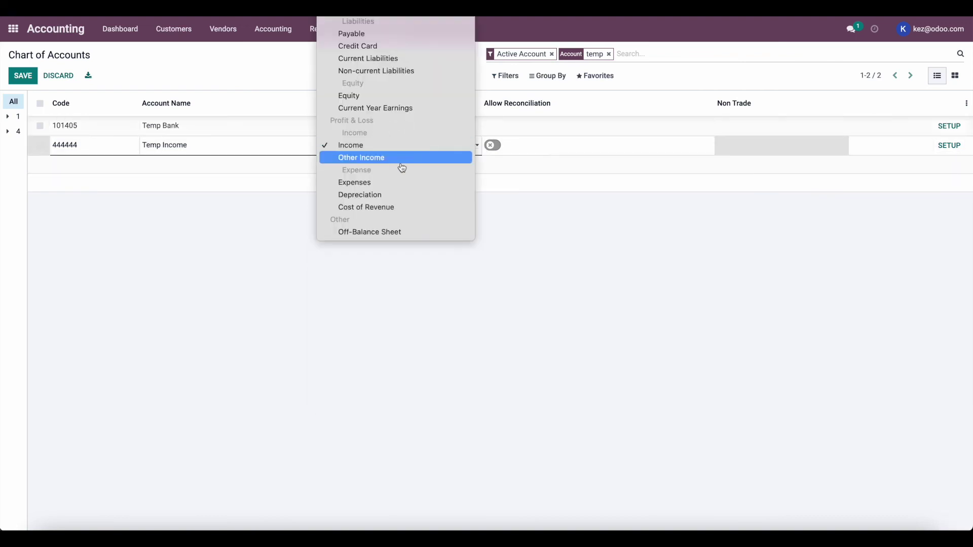
click(417, 232)
click(286, 55)
Show the Profit and Loss report for this financial year.
click(326, 31)
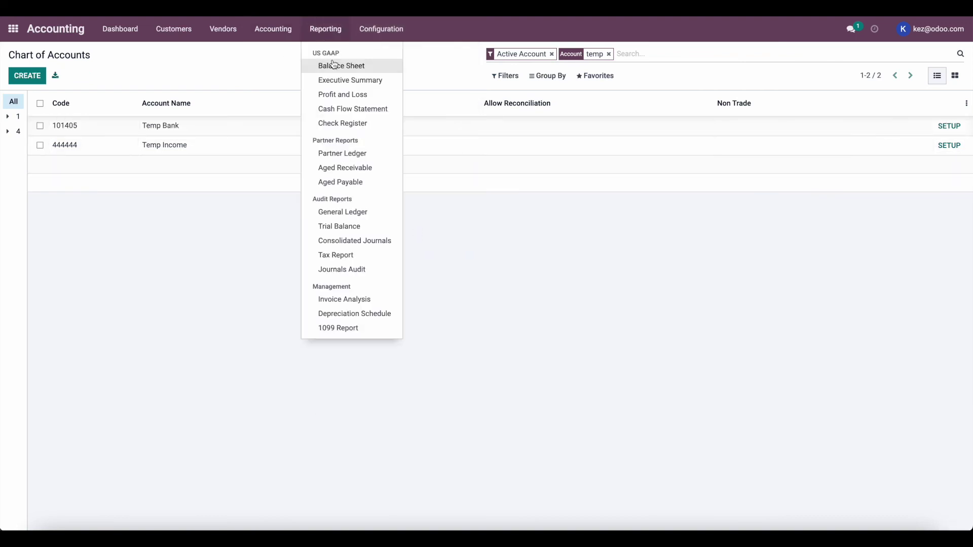
click(340, 92)
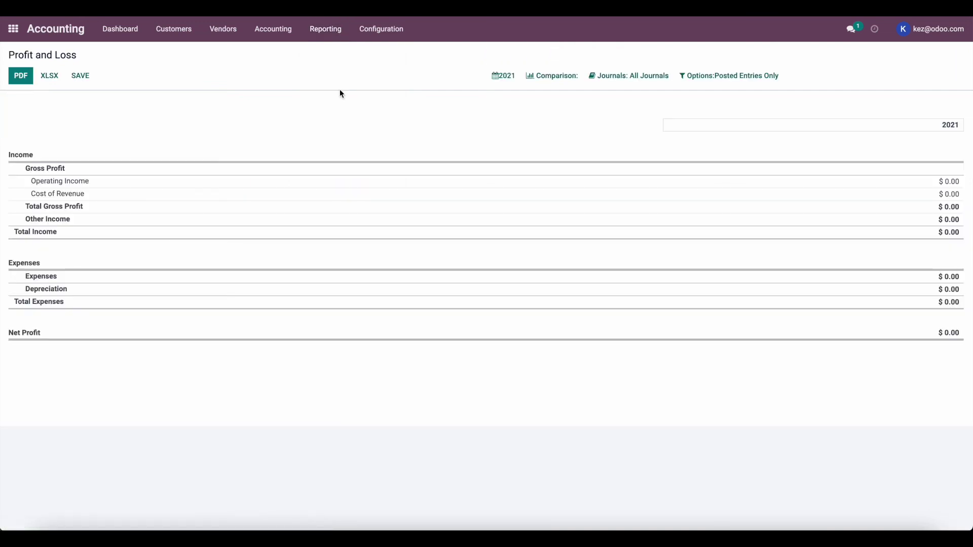
click(505, 76)
click(504, 77)
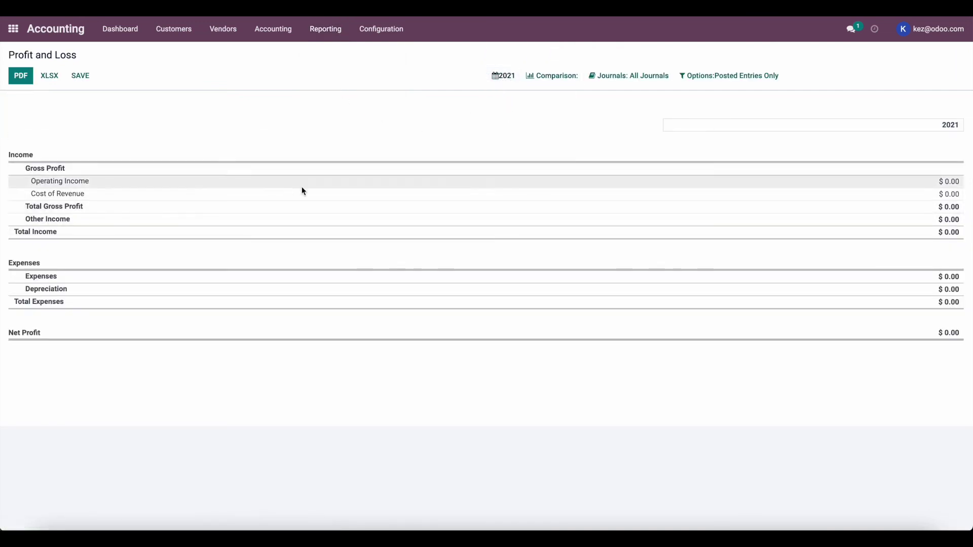
click(503, 76)
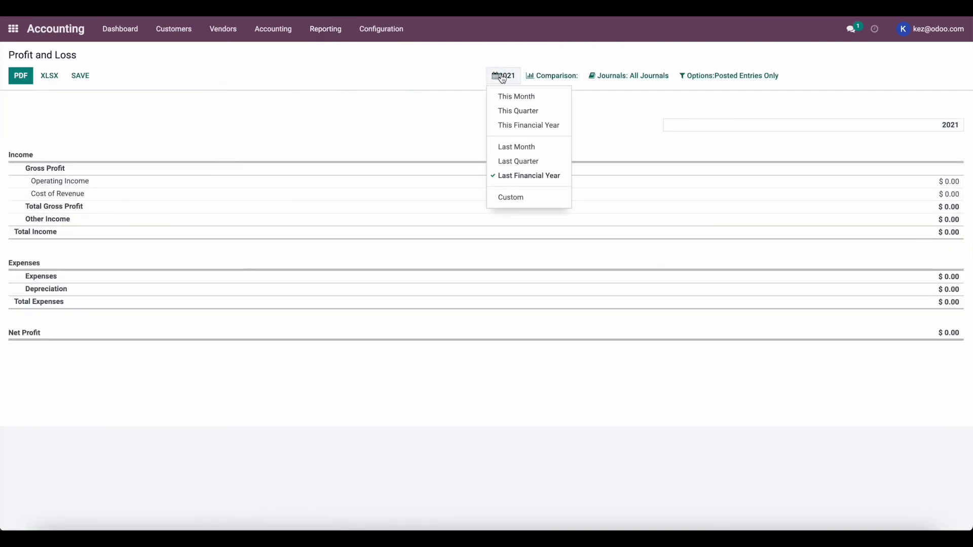
click(525, 125)
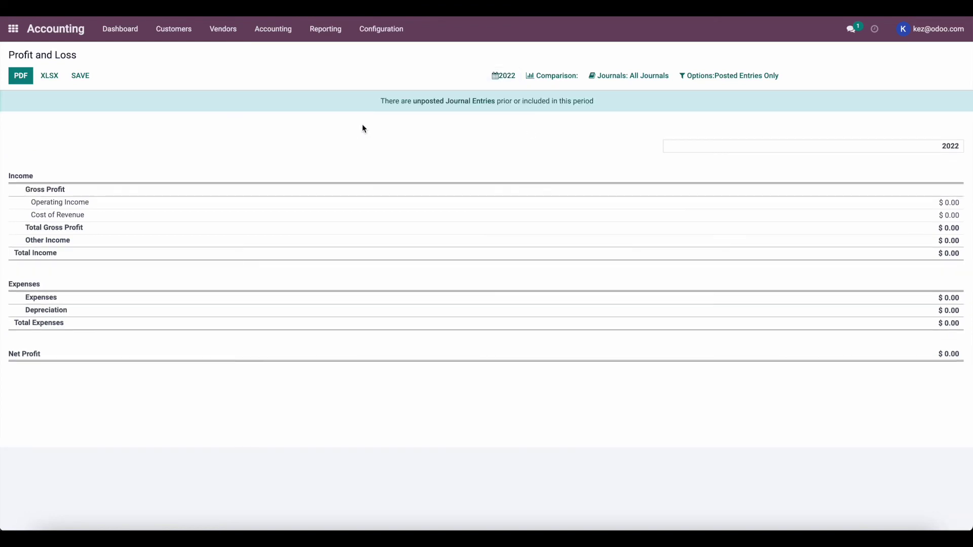
Open the Balance Sheet and check the Bank and Cash Accounts rows are zero.
click(328, 31)
click(342, 66)
drag(187, 191, 2, 175)
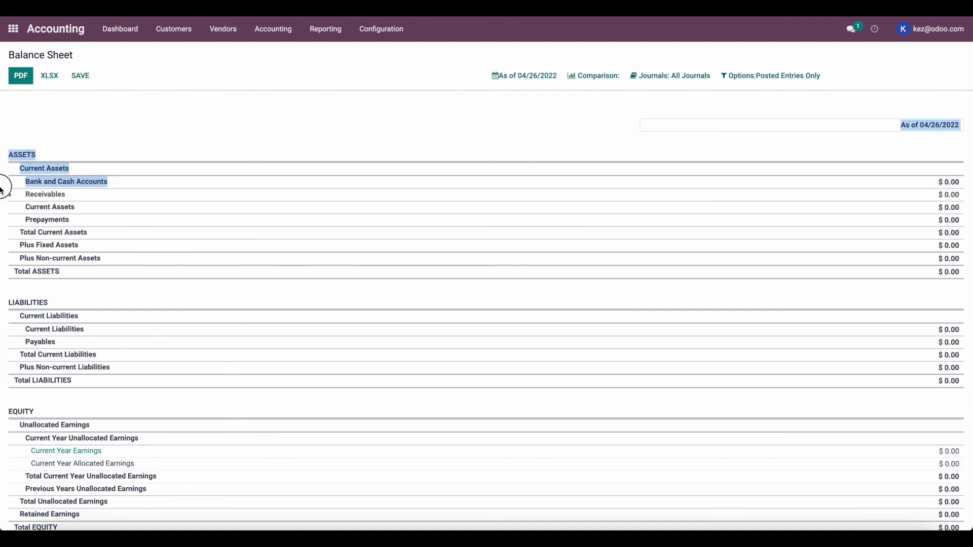
click(385, 131)
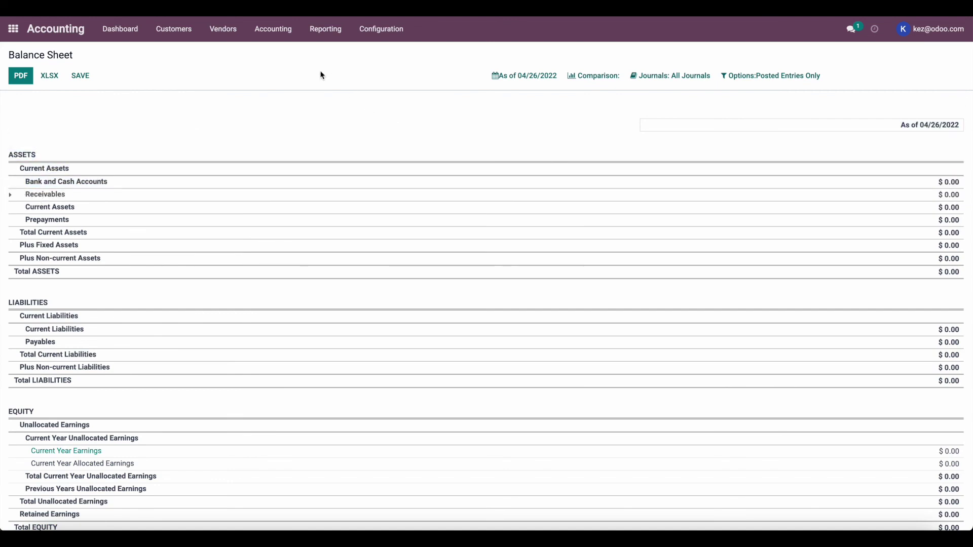
click(400, 30)
Archive the Temp Bank journal from the Journals list.
click(424, 229)
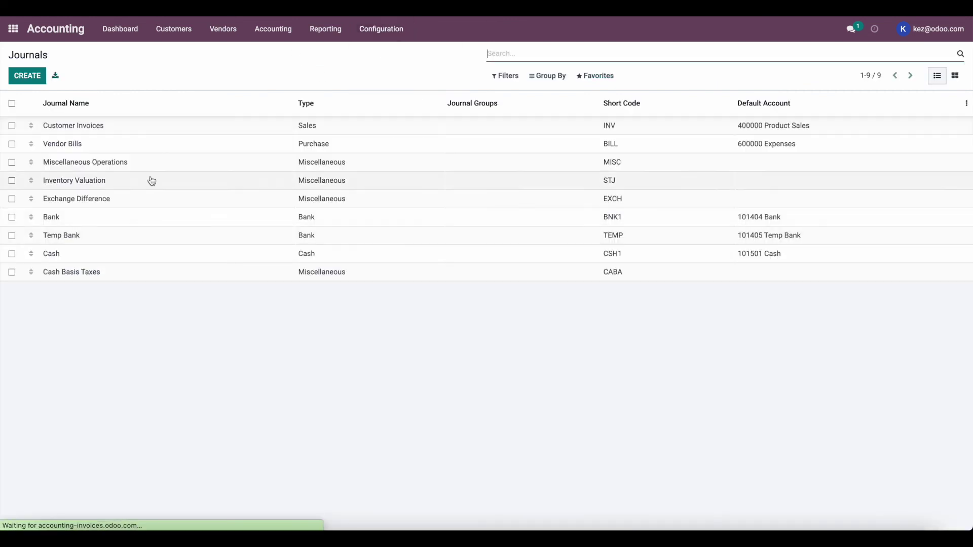
click(13, 236)
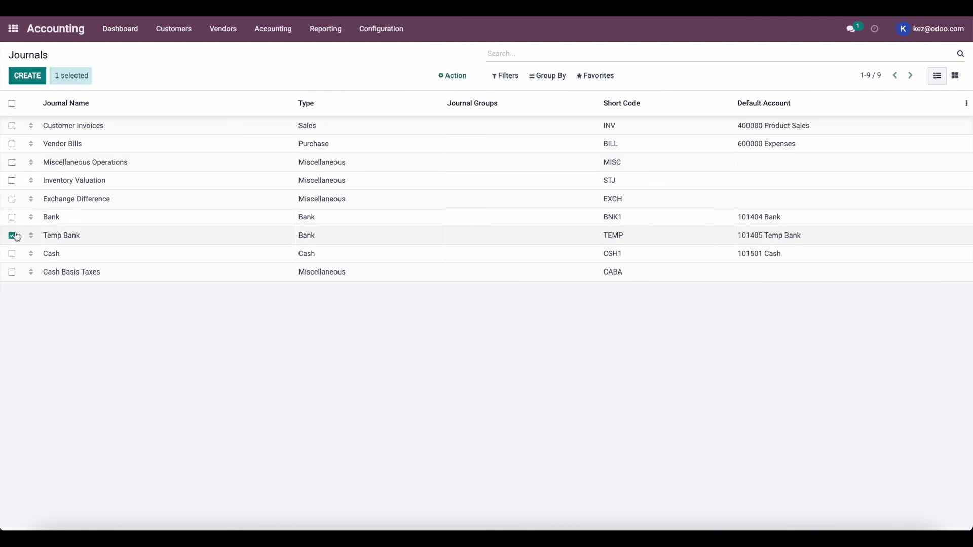
click(463, 79)
click(473, 108)
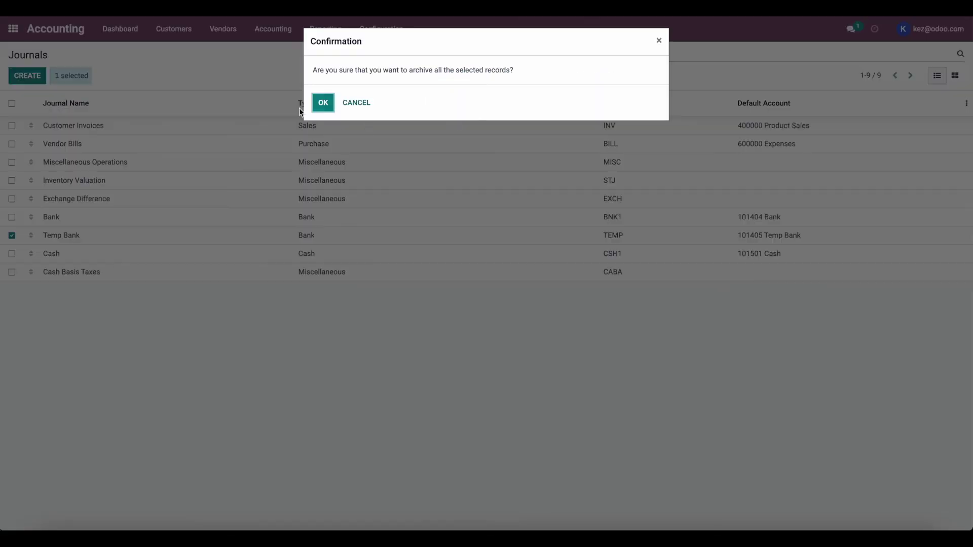
click(322, 103)
click(174, 29)
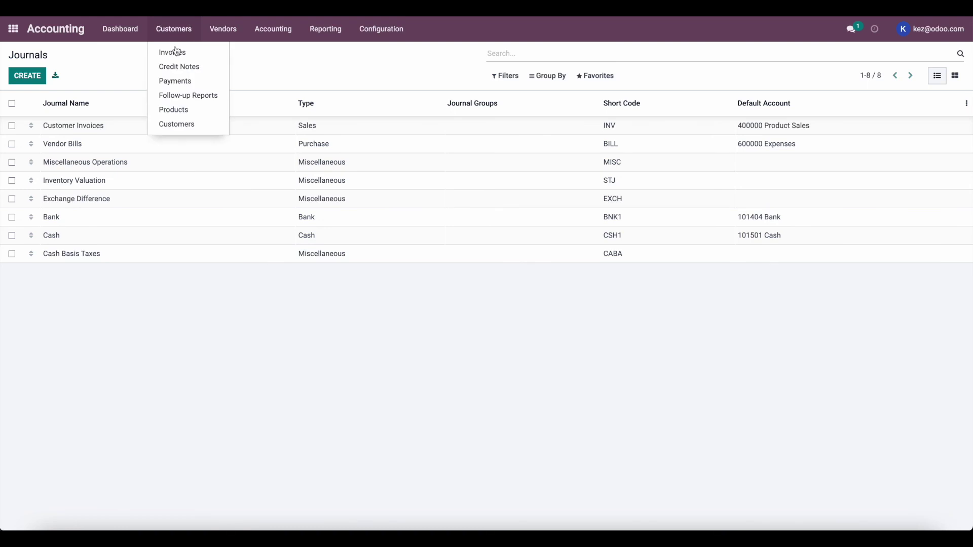
click(191, 124)
Review Test Customer's invoices totalling 128,850.00, then return to the customer record.
click(151, 133)
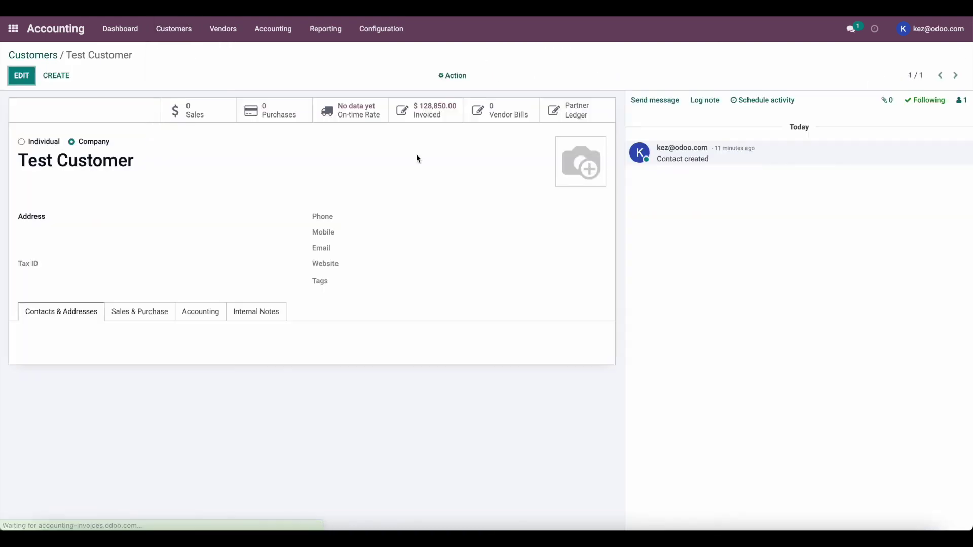
click(428, 115)
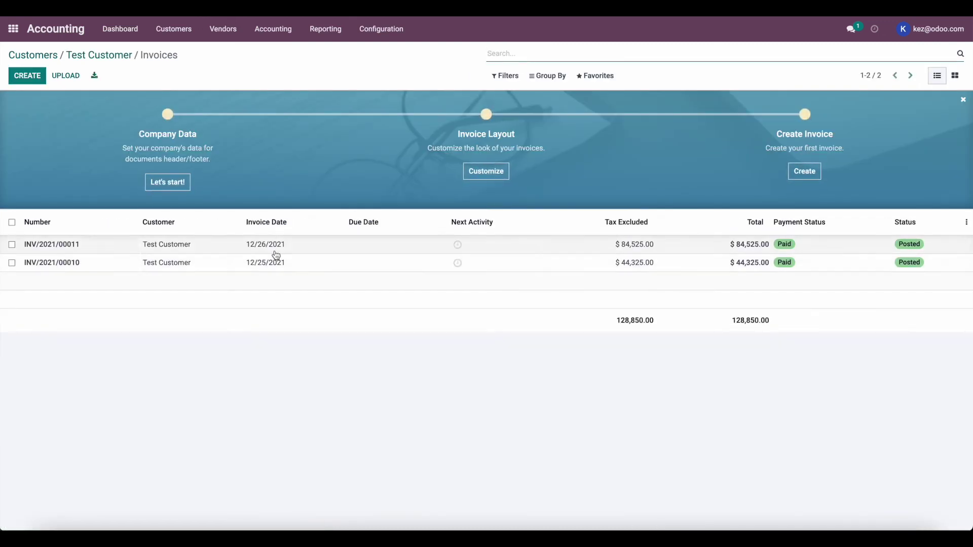
click(121, 60)
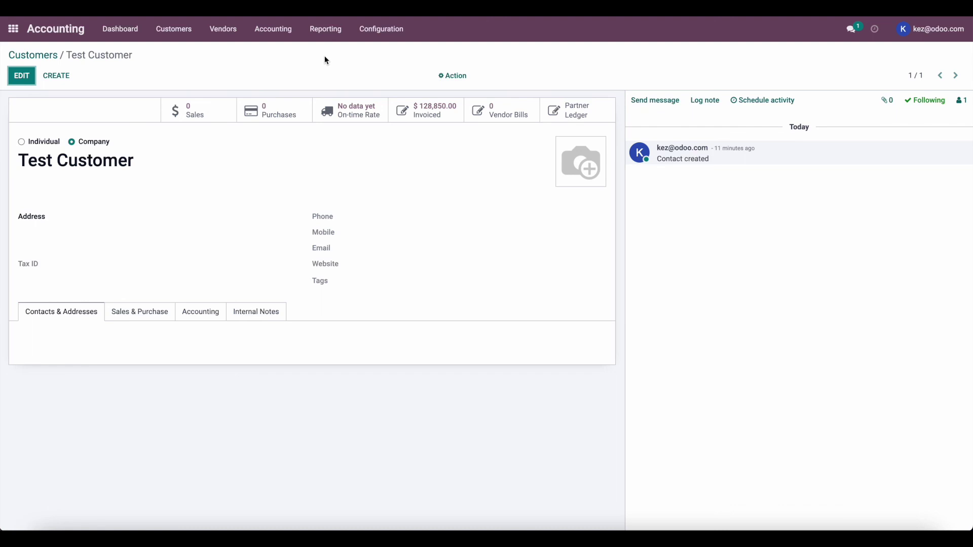
click(174, 30)
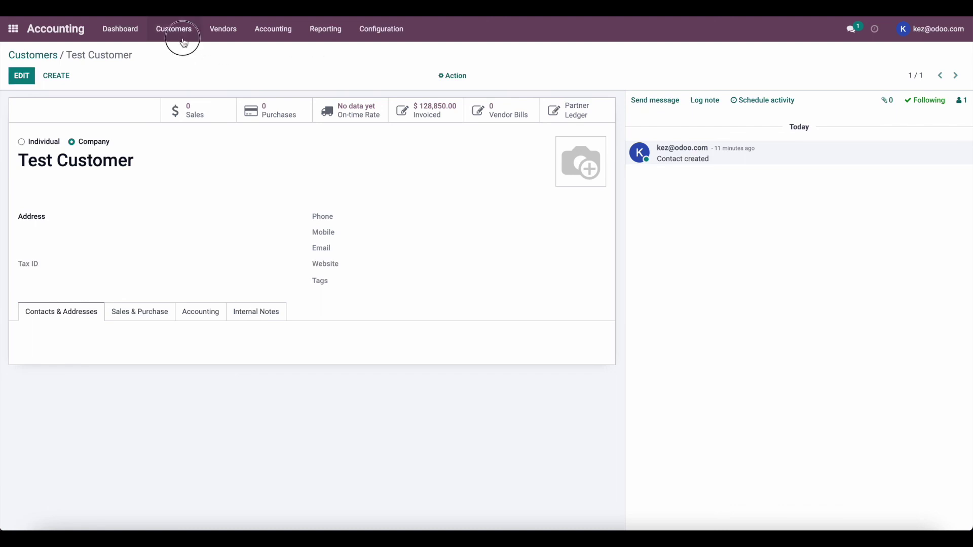